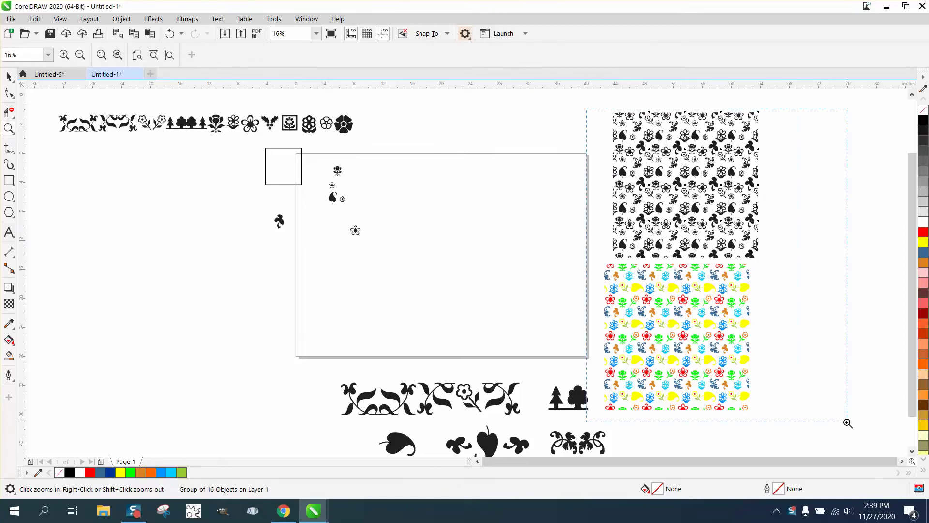
# Inspect the sample pattern by pulling a flower group and the blue grid aside, then restoring them
pyautogui.click(9, 76)
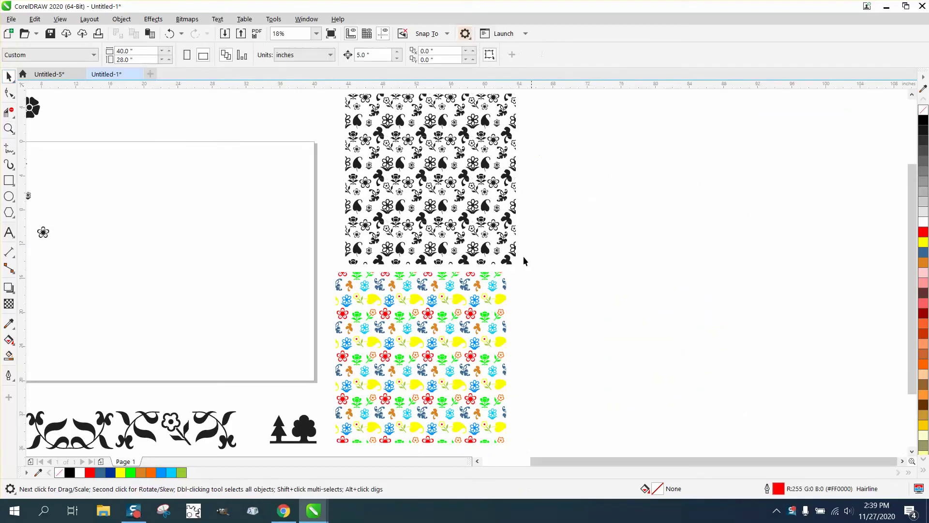
pyautogui.moveTo(483, 298); pyautogui.dragTo(506, 296)
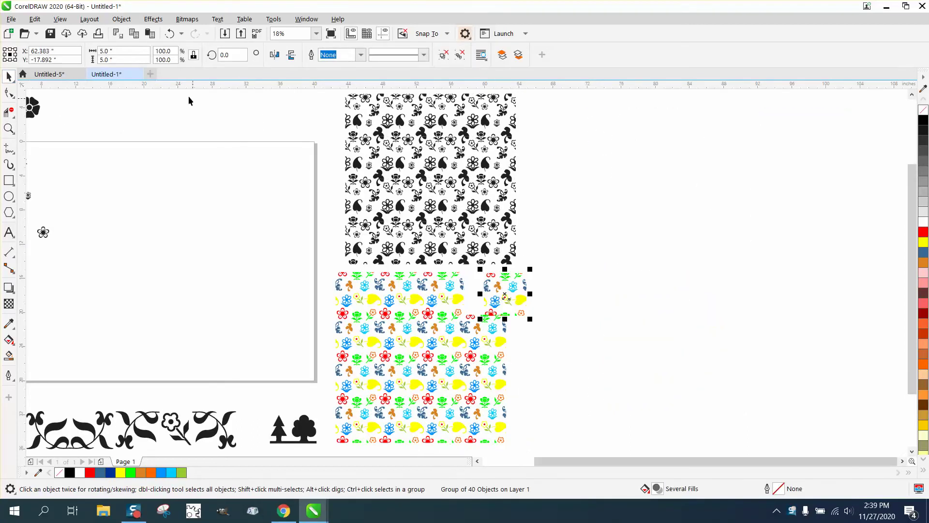
pyautogui.click(169, 33)
pyautogui.moveTo(427, 177); pyautogui.dragTo(611, 176)
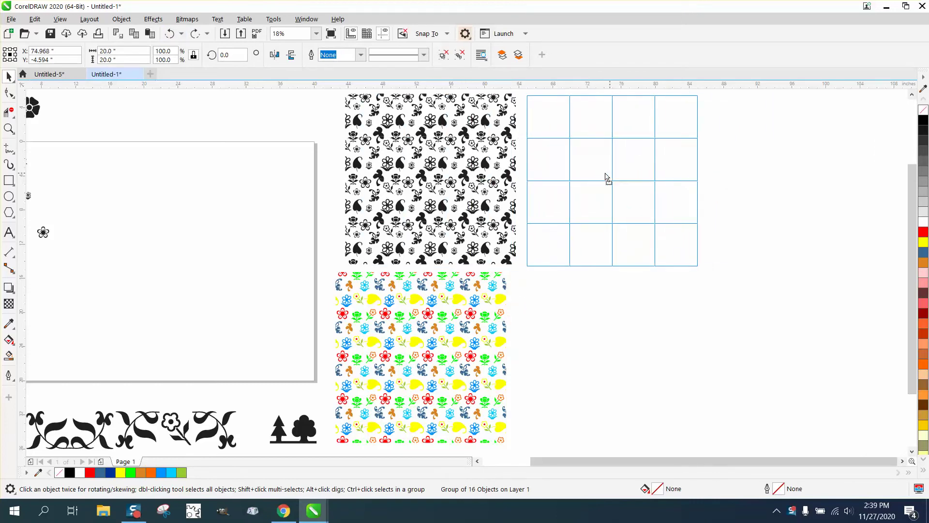
pyautogui.moveTo(606, 178); pyautogui.dragTo(422, 173)
# Zoom in on the coloured flowers, then select the coloured pattern and nudge it right
pyautogui.scroll(-2, 329, 263)
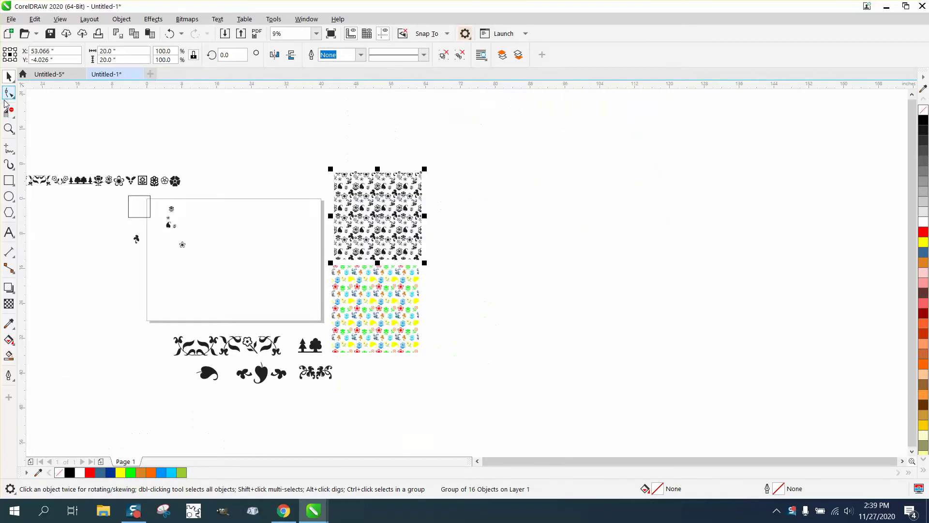
pyautogui.press('z')
pyautogui.moveTo(332, 260); pyautogui.dragTo(480, 366)
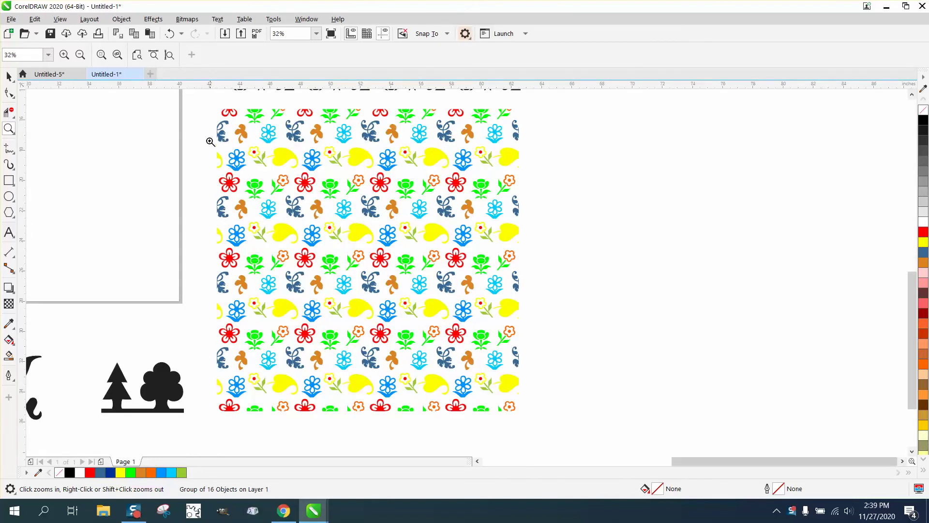
pyautogui.moveTo(329, 140); pyautogui.dragTo(602, 234)
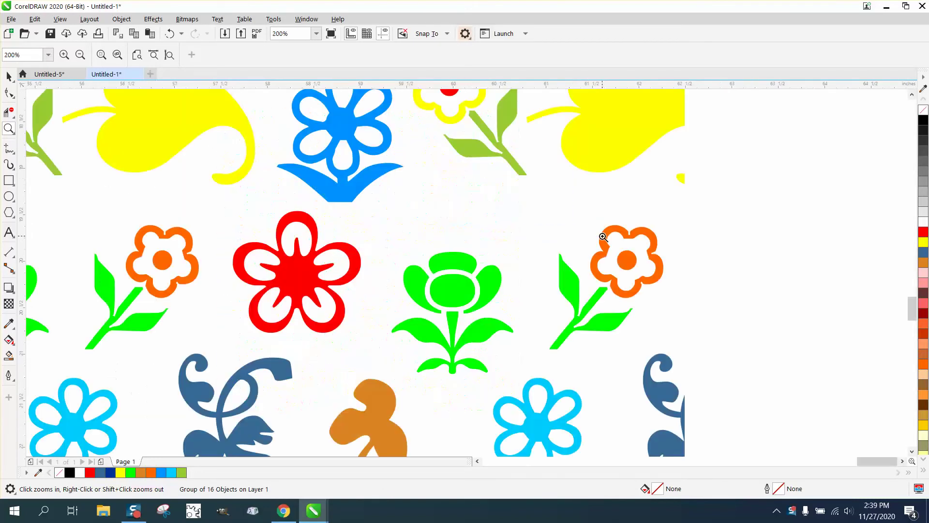
pyautogui.rightClick(602, 234)
pyautogui.rightClick(612, 237)
pyautogui.rightClick(643, 247)
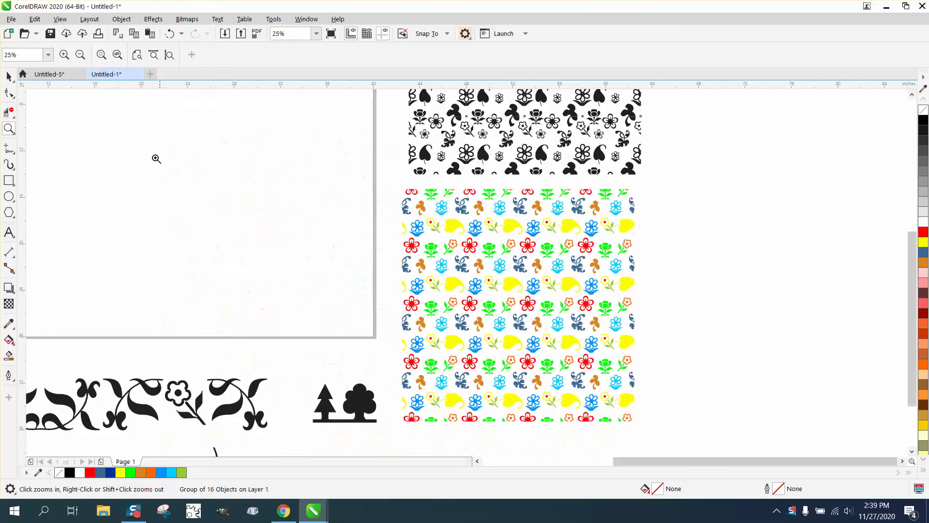
pyautogui.press('space')
pyautogui.moveTo(387, 185); pyautogui.dragTo(620, 440)
pyautogui.moveTo(542, 289)
pyautogui.mouseDown()
pyautogui.moveTo(725, 298)
pyautogui.moveTo(786, 283)
pyautogui.moveTo(539, 288)
pyautogui.mouseUp()
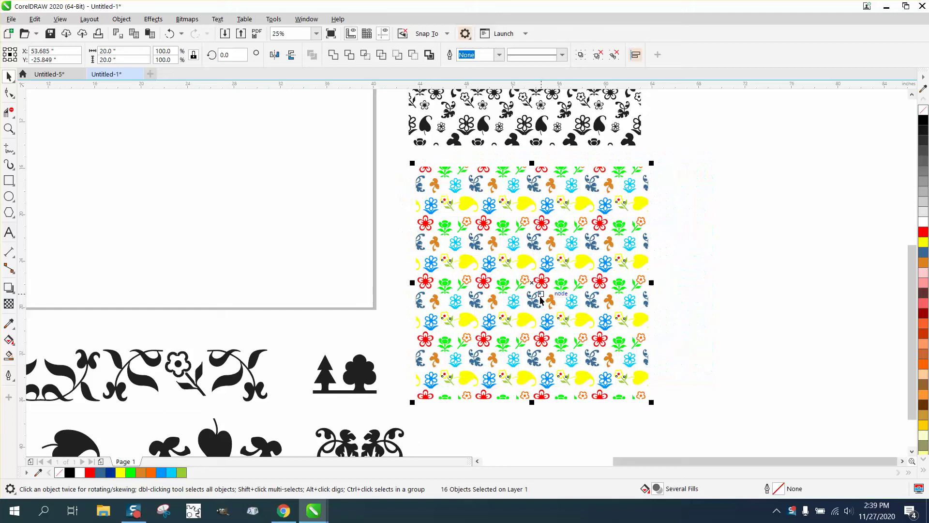
pyautogui.scroll(-3, 557, 296)
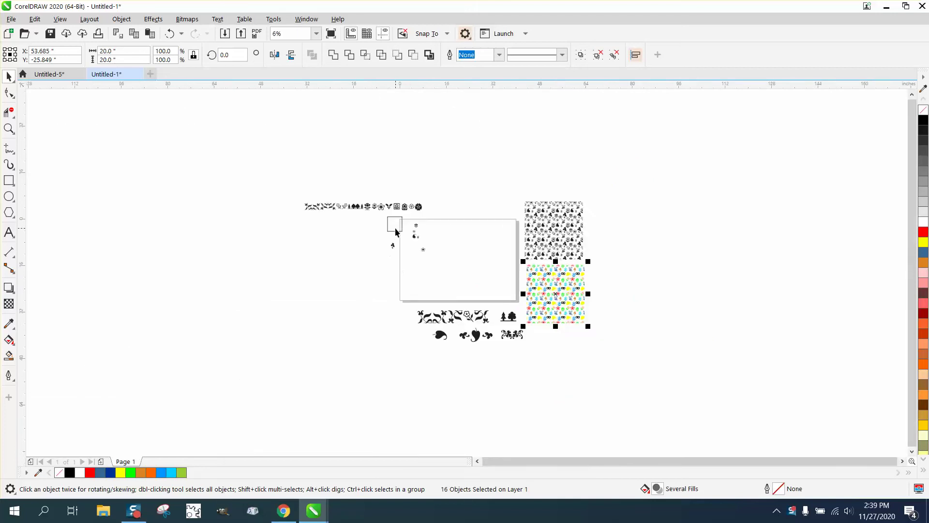
# Centre the small square on the page and drag three flower glyphs onto the page
pyautogui.click(395, 229)
pyautogui.press('p')
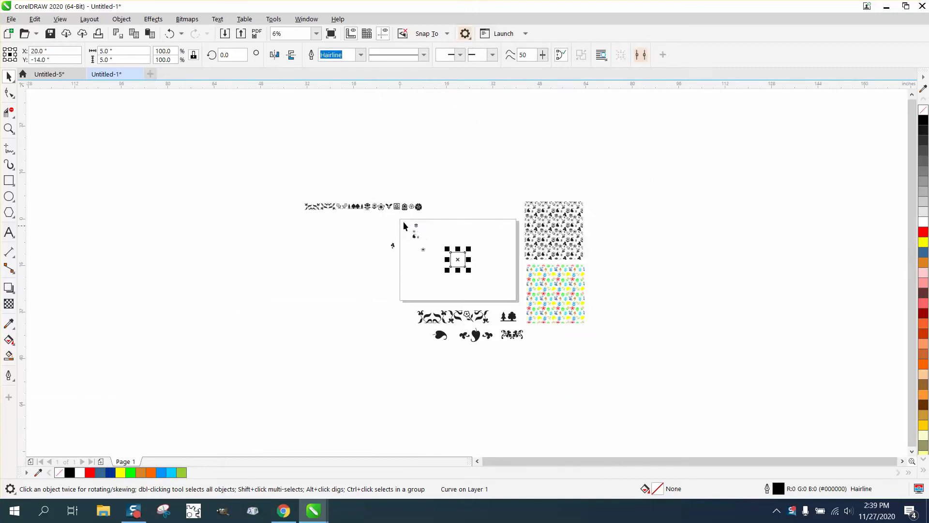
pyautogui.moveTo(416, 212); pyautogui.dragTo(464, 246)
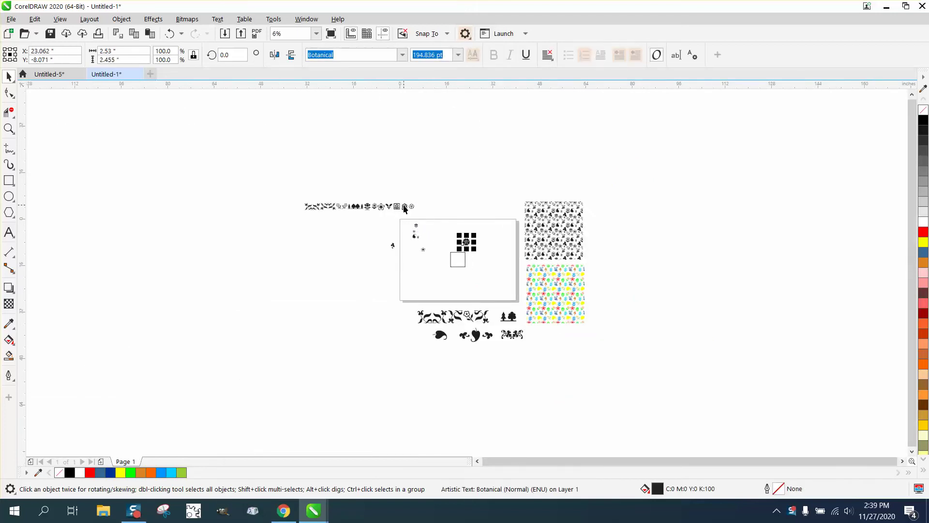
pyautogui.moveTo(407, 207); pyautogui.dragTo(437, 267)
pyautogui.moveTo(411, 207); pyautogui.dragTo(450, 240)
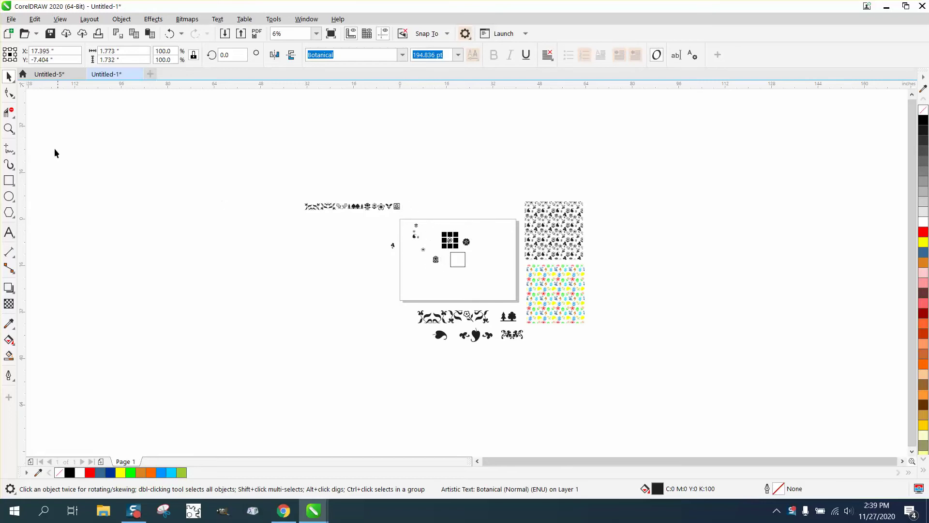
# Place the framed flower, the holly sprig above it and the large outline flower on the page
pyautogui.click(9, 130)
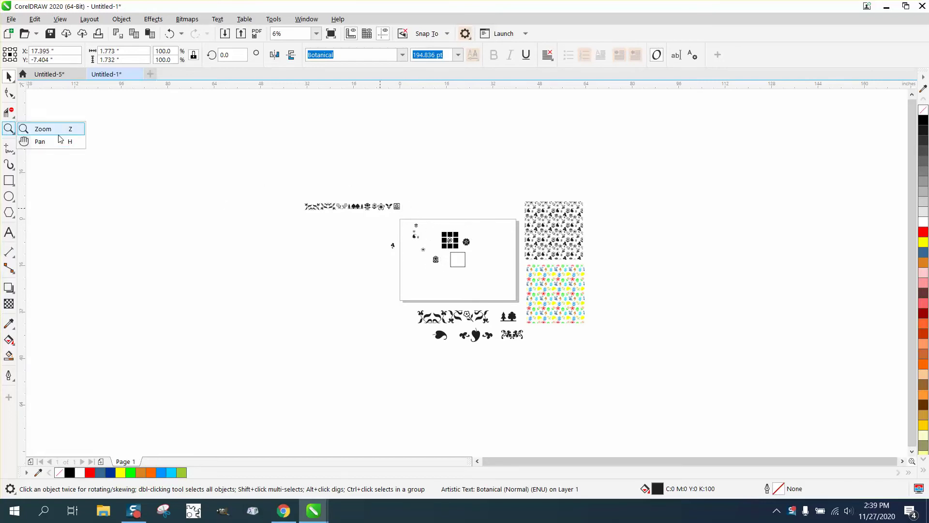
pyautogui.click(42, 128)
pyautogui.moveTo(359, 193); pyautogui.dragTo(482, 252)
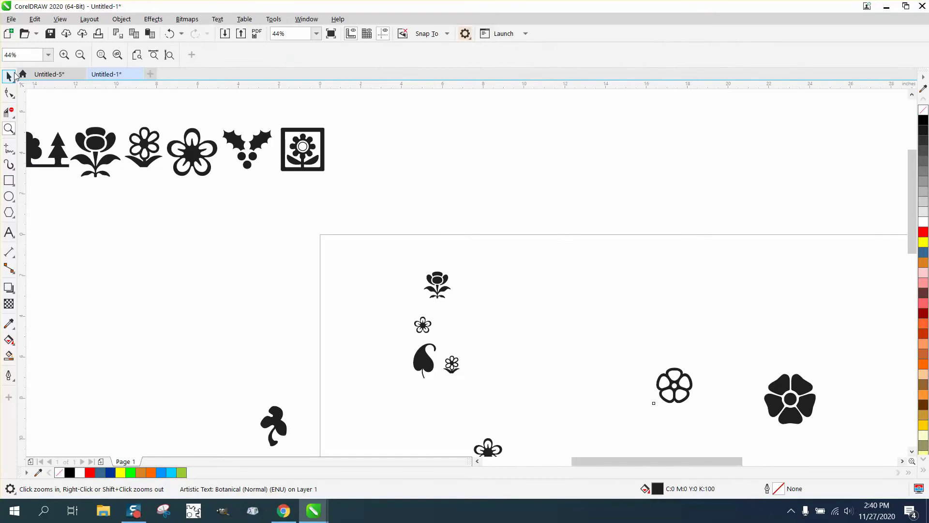
pyautogui.click(9, 76)
pyautogui.moveTo(314, 162); pyautogui.dragTo(569, 391)
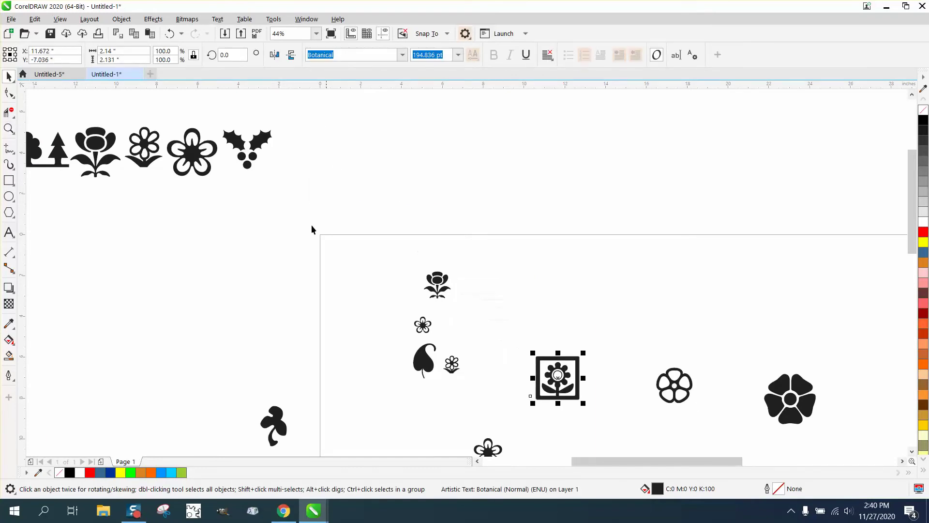
pyautogui.moveTo(260, 147); pyautogui.dragTo(582, 325)
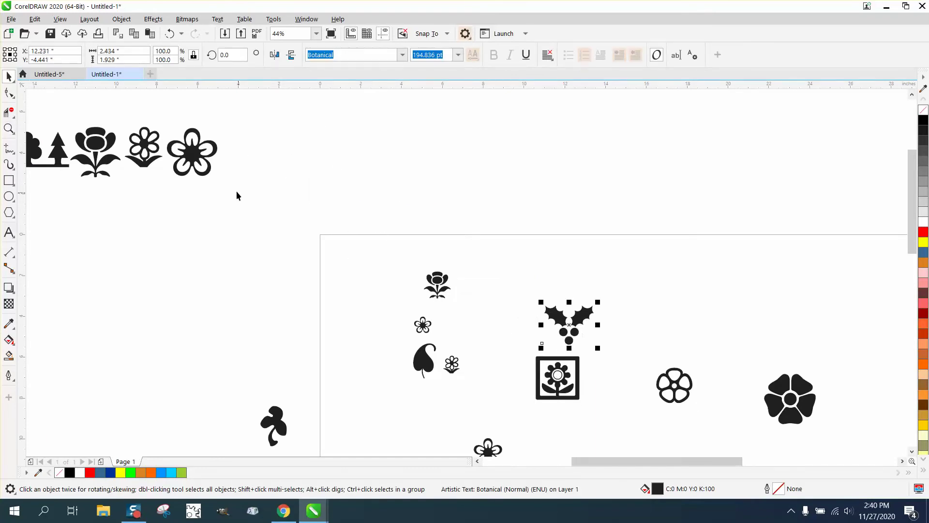
pyautogui.moveTo(194, 151); pyautogui.dragTo(363, 297)
# Pick another flower glyph and select the top row of glyphs
pyautogui.scroll(-2, 320, 242)
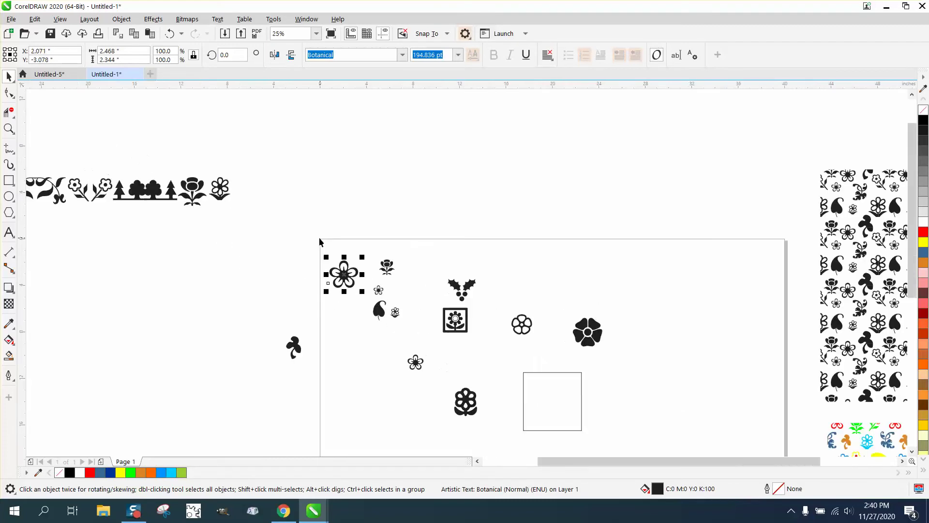
pyautogui.click(202, 196)
pyautogui.scroll(-2, 256, 205)
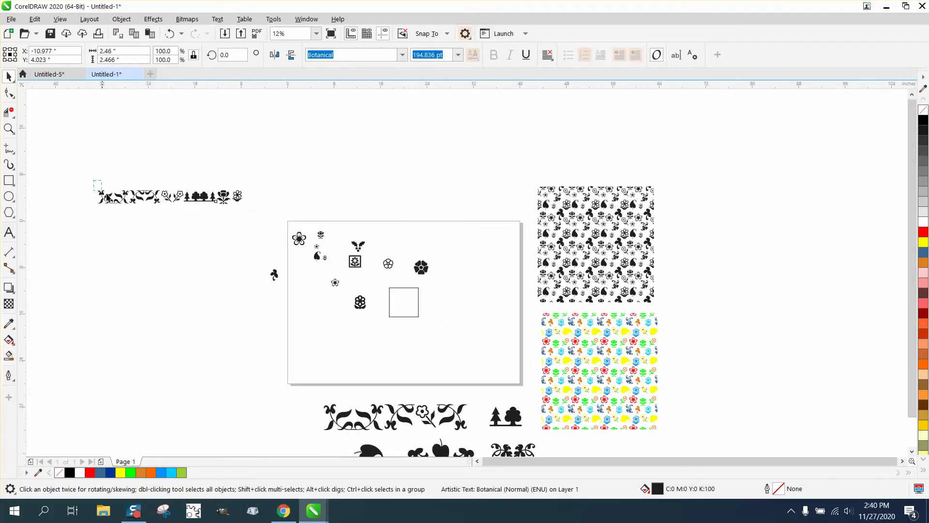
pyautogui.moveTo(245, 224); pyautogui.dragTo(245, 223)
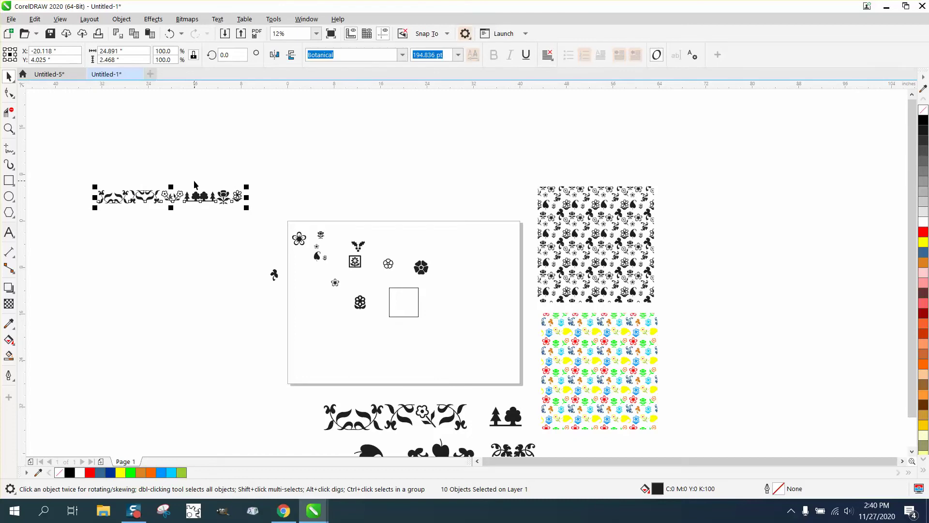
# Add new text 'abcdefg' above the glyph row
pyautogui.click(230, 156)
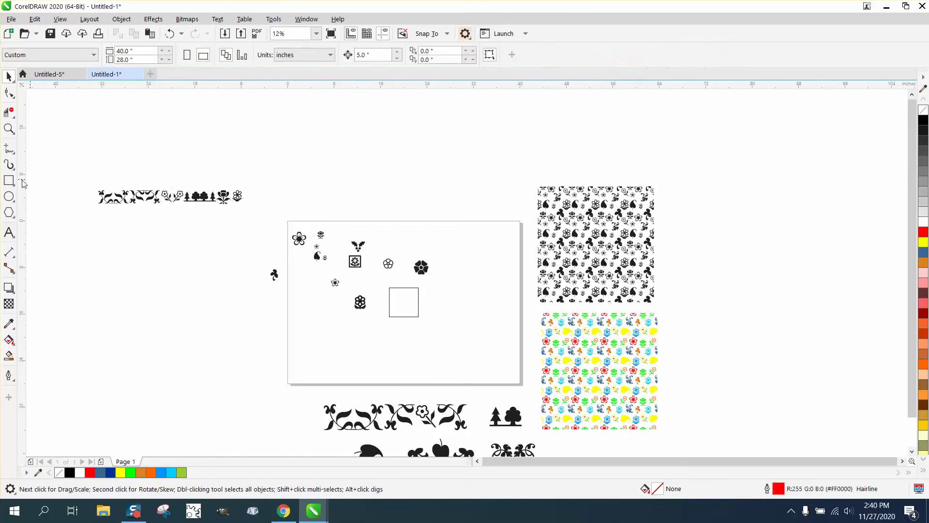
pyautogui.click(9, 233)
pyautogui.click(207, 164)
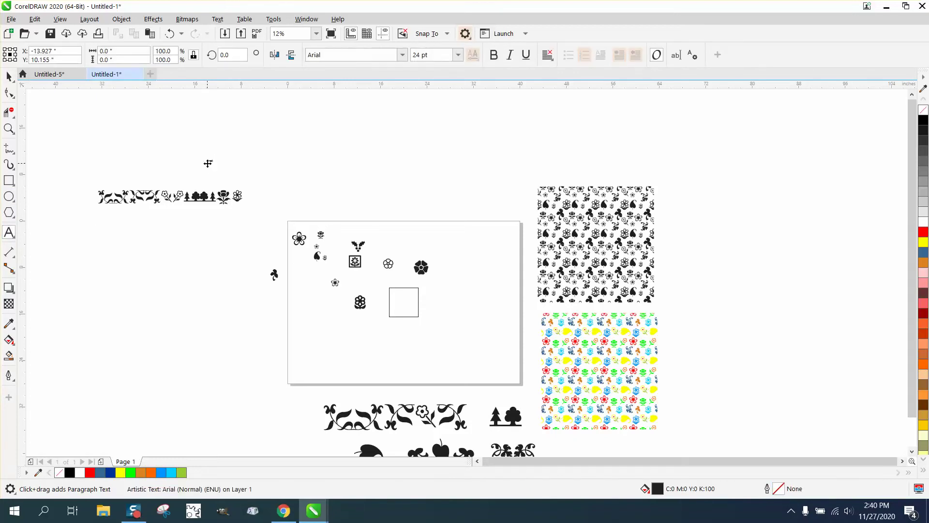
pyautogui.write('abcdefg')
# Move the abcdefg text up and right, and drop a copy directly below it
pyautogui.moveTo(250, 171); pyautogui.dragTo(322, 111)
pyautogui.click(9, 76)
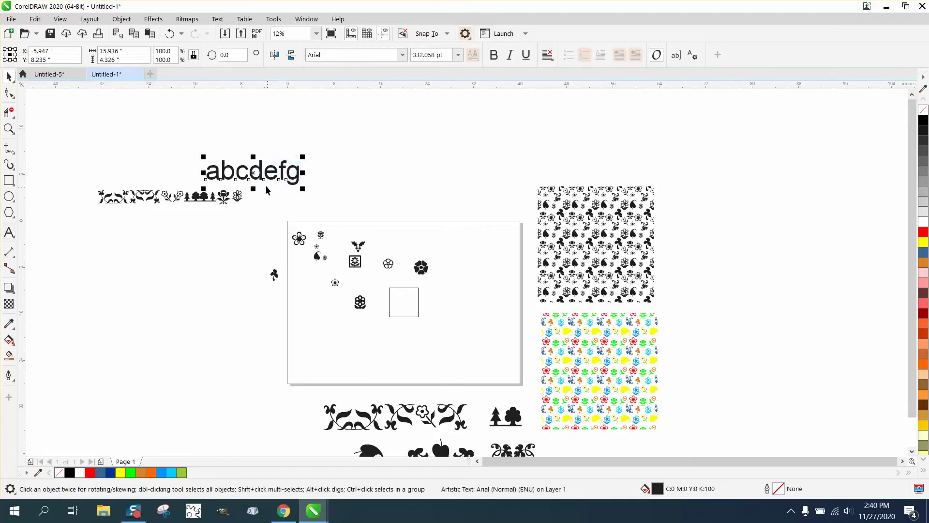
pyautogui.moveTo(255, 177); pyautogui.dragTo(354, 127)
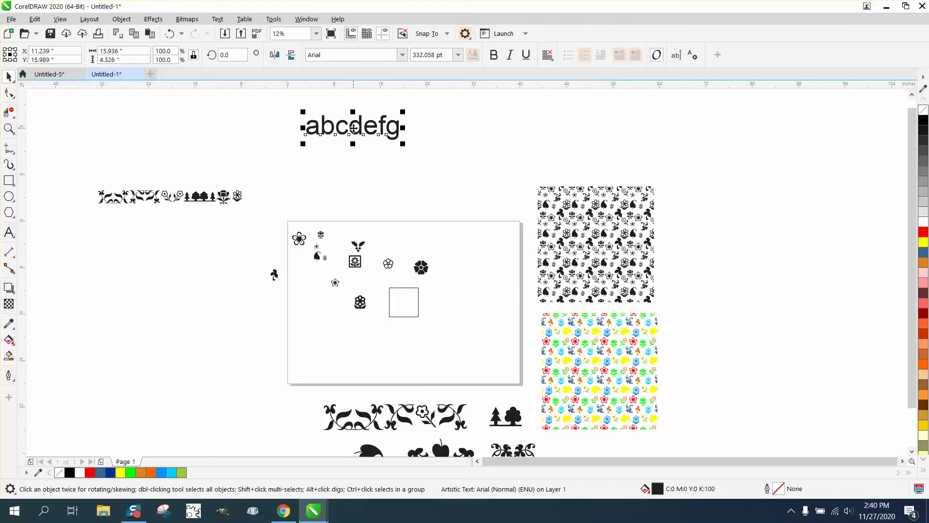
pyautogui.moveTo(354, 127); pyautogui.dragTo(354, 160)
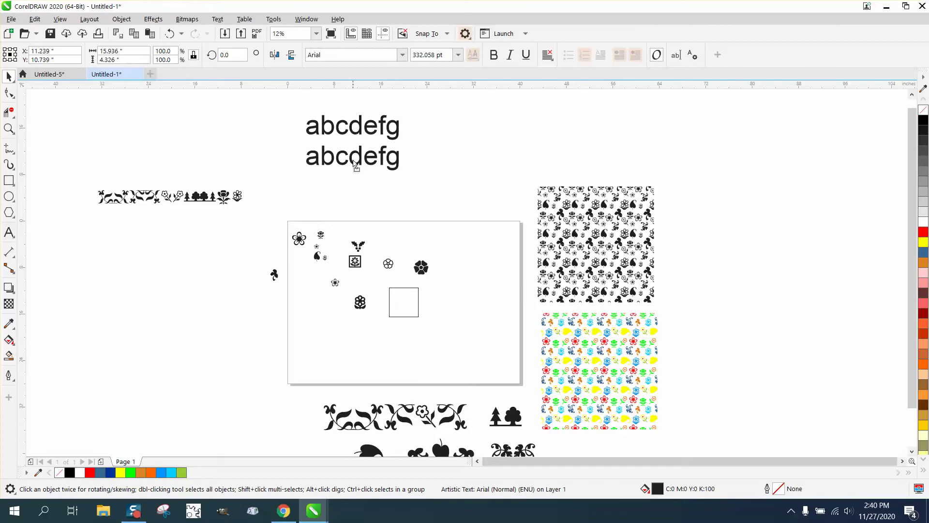
# Change the lower text copy to UPPERCASE
pyautogui.click(217, 19)
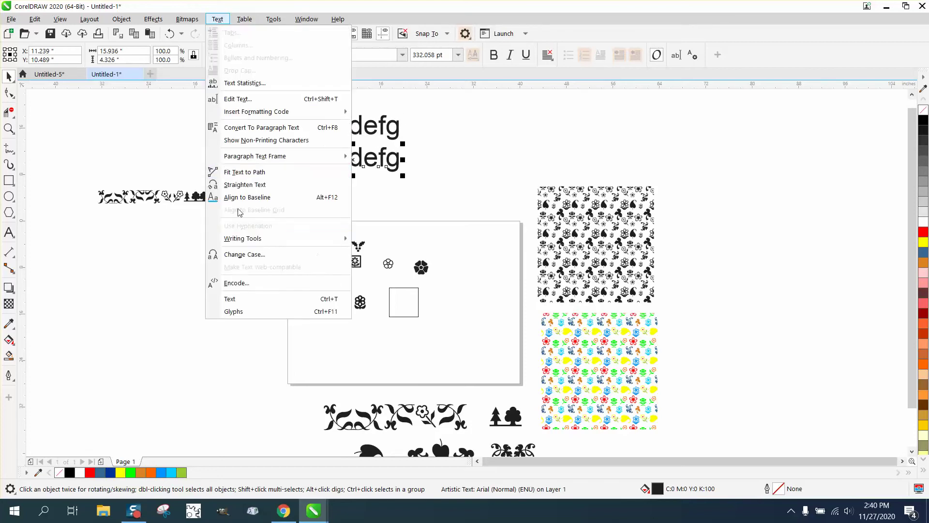
pyautogui.click(270, 255)
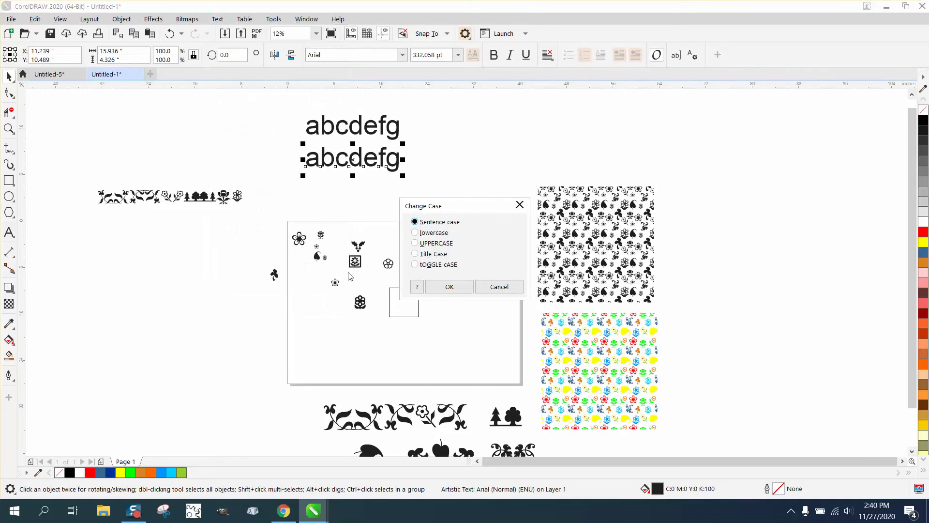
pyautogui.click(418, 247)
pyautogui.click(448, 287)
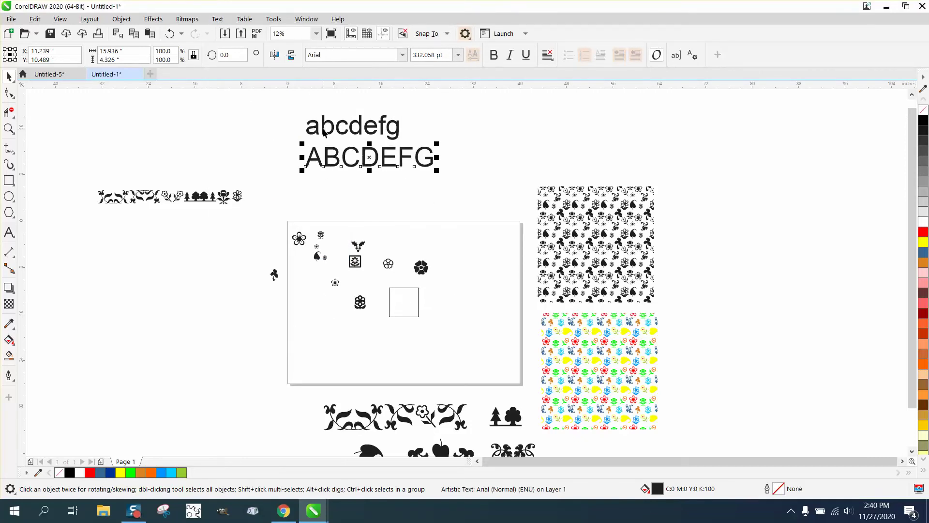
# Set both the abcdefg and ABCDEFG lines to the Botanical font
pyautogui.click(324, 130)
pyautogui.click(354, 55)
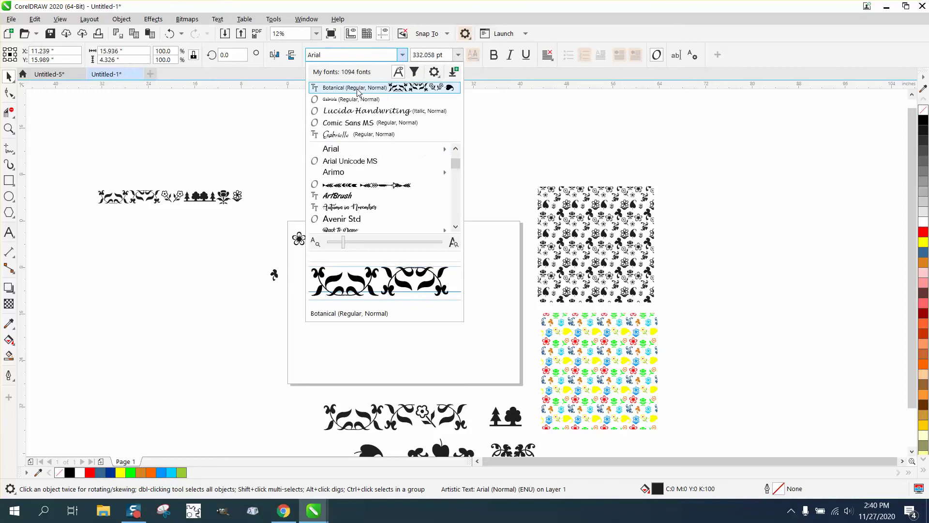
pyautogui.click(356, 88)
pyautogui.click(389, 156)
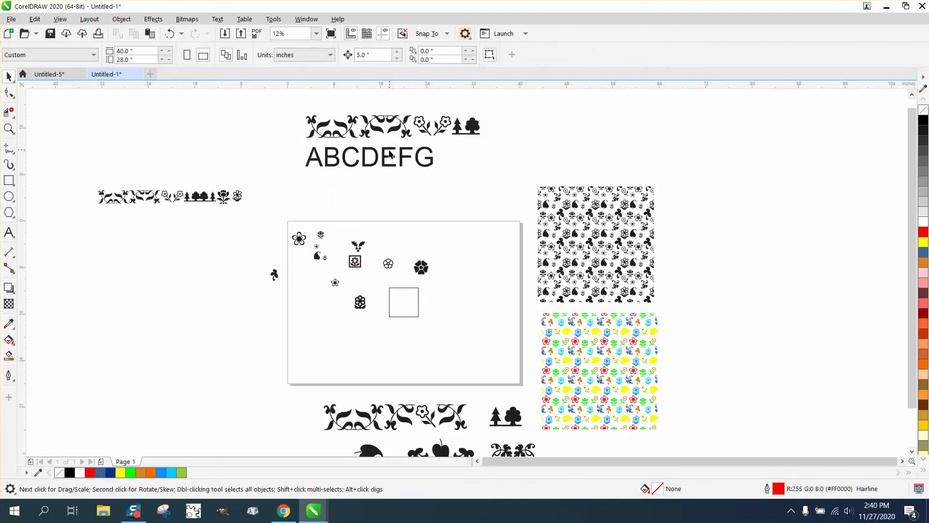
pyautogui.click(403, 55)
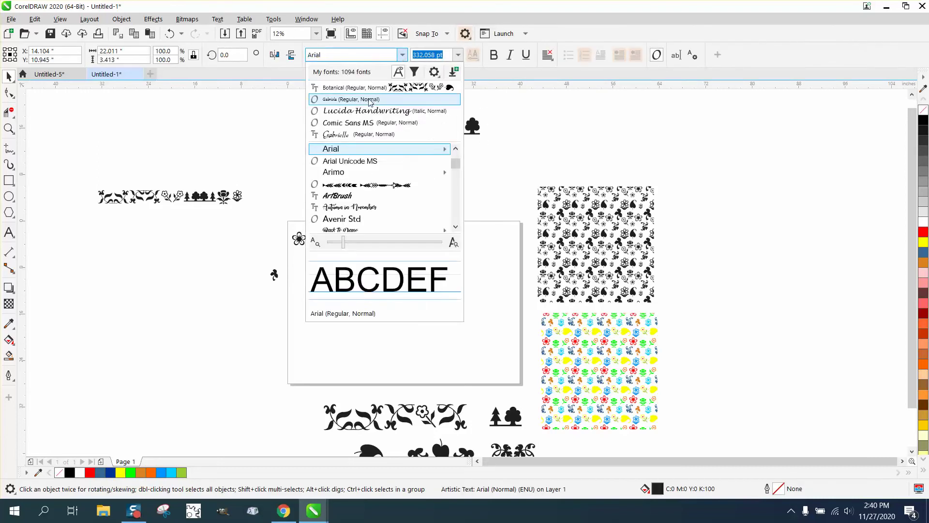
pyautogui.click(358, 95)
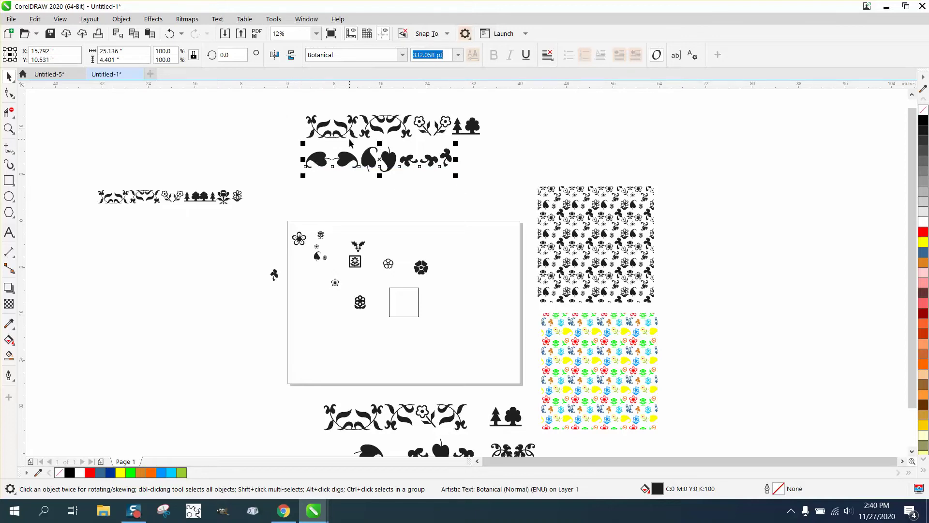
# Zoom in on the flower glyphs and scale the large solid flower down
pyautogui.click(8, 128)
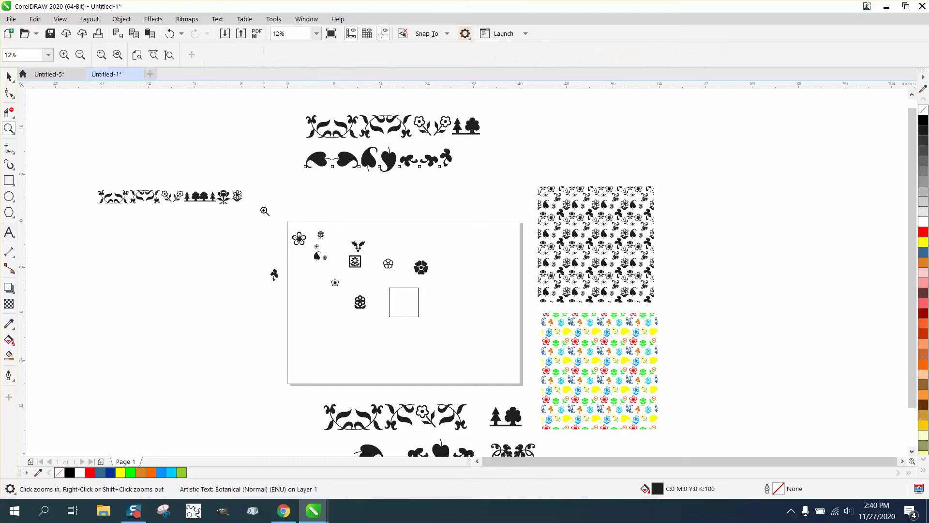
pyautogui.moveTo(264, 223); pyautogui.dragTo(531, 377)
pyautogui.press('space')
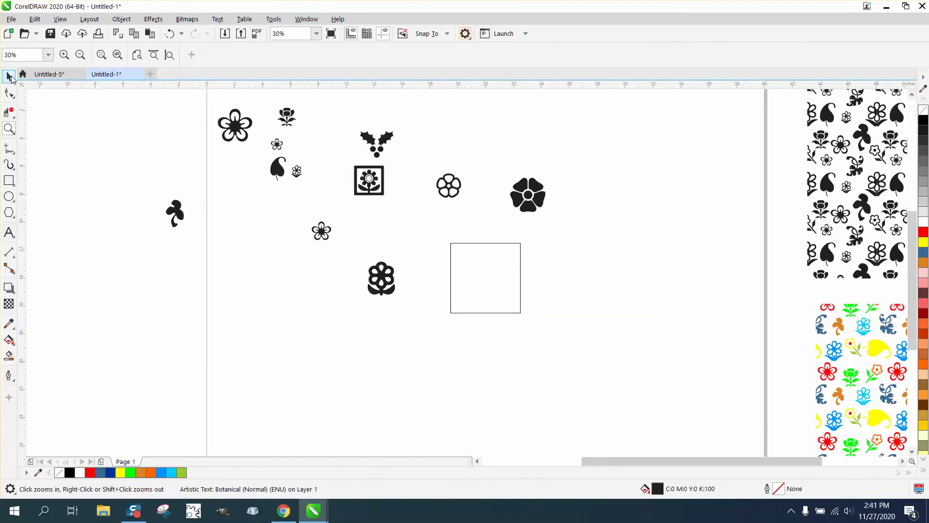
pyautogui.click(538, 185)
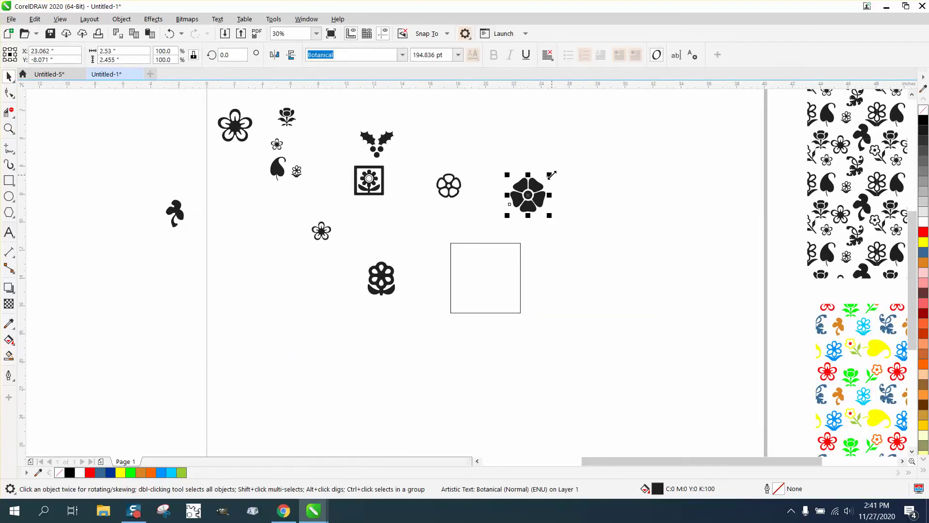
pyautogui.moveTo(550, 173); pyautogui.dragTo(521, 262)
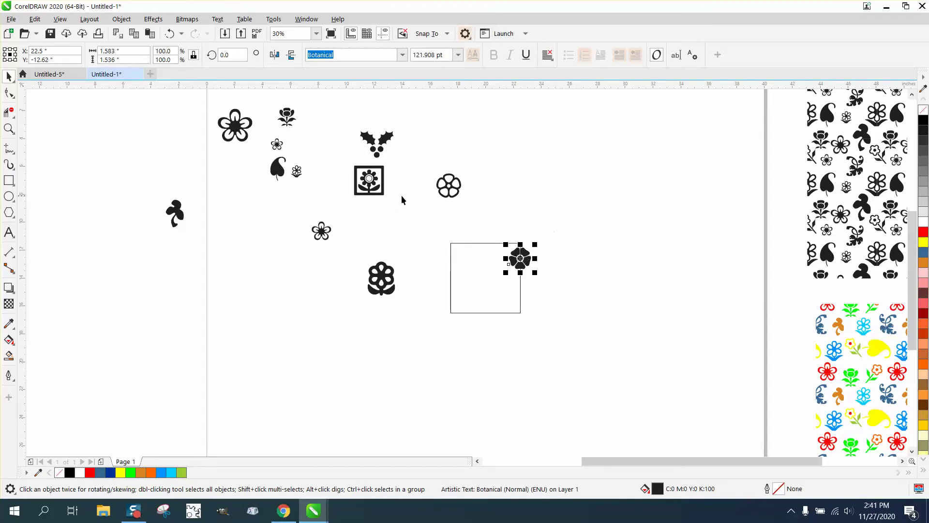
# Set both flowers on the square's right edge and duplicate them 5 inches to the left
pyautogui.moveTo(450, 187); pyautogui.dragTo(521, 289)
pyautogui.moveTo(324, 224); pyautogui.dragTo(360, 236)
pyautogui.click(9, 128)
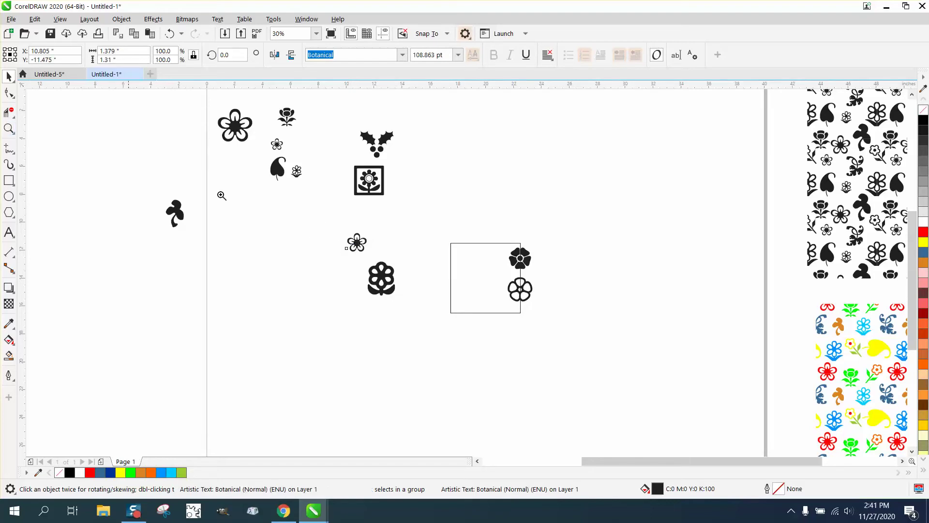
pyautogui.click(8, 76)
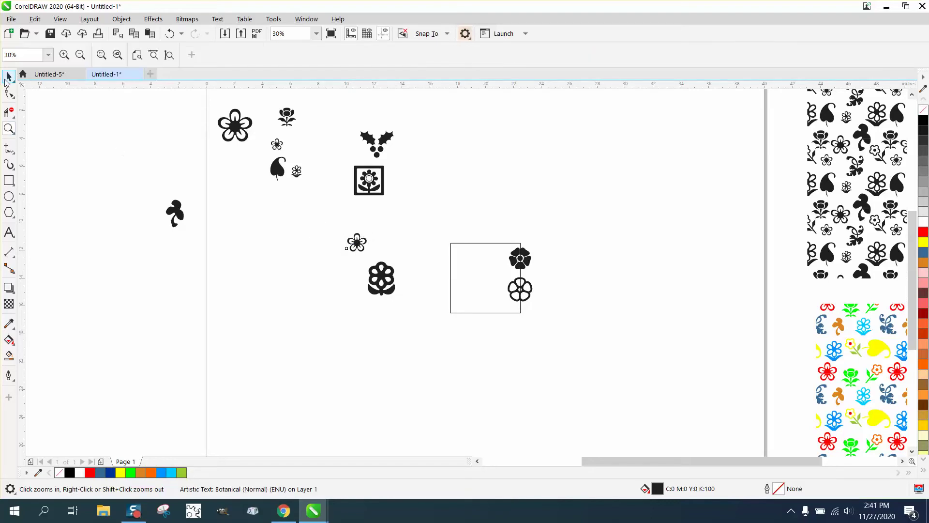
pyautogui.moveTo(496, 230); pyautogui.dragTo(568, 330)
pyautogui.hotkey('ctrl', 'd')
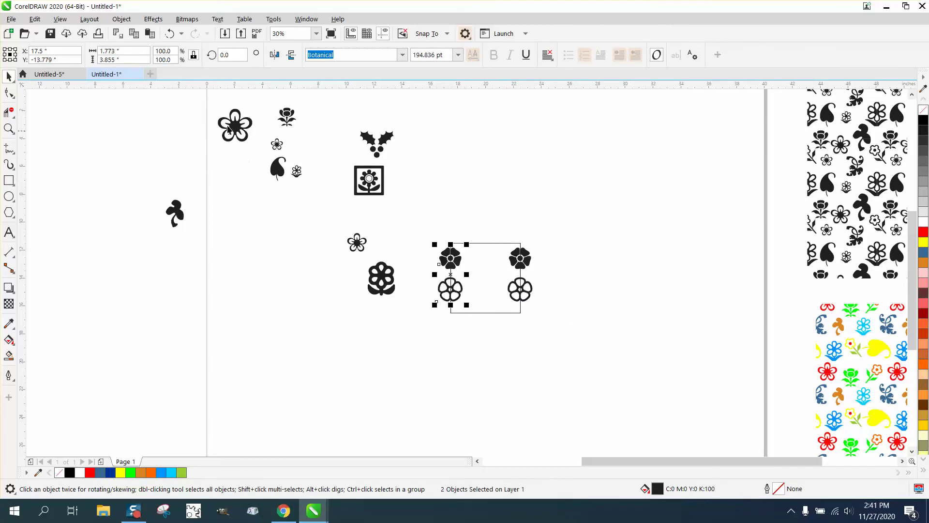
# Undo the copies, nudge the outline flower right, and duplicate the right-edge pair 5 inches left
pyautogui.click(169, 34)
pyautogui.click(587, 259)
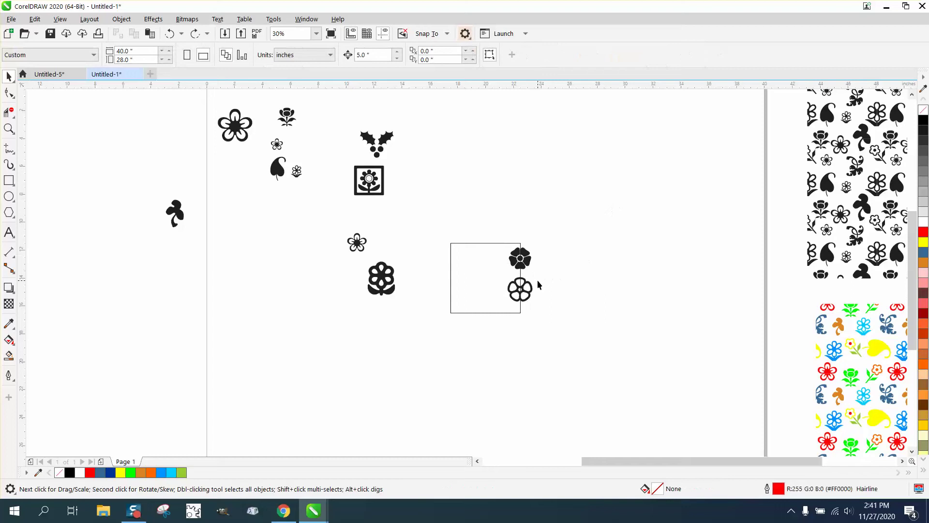
pyautogui.click(170, 34)
pyautogui.click(585, 182)
pyautogui.moveTo(532, 292); pyautogui.dragTo(539, 296)
pyautogui.moveTo(543, 246); pyautogui.dragTo(492, 321)
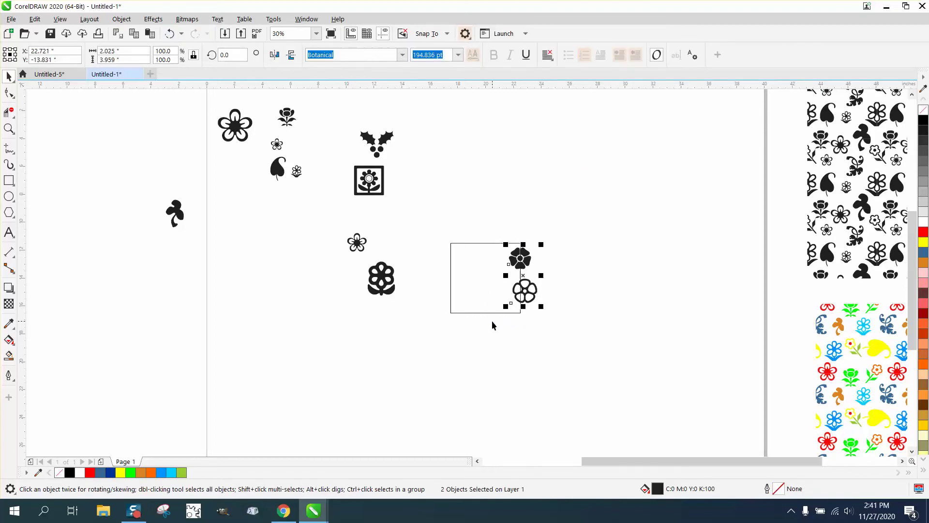
pyautogui.hotkey('ctrl', 'd')
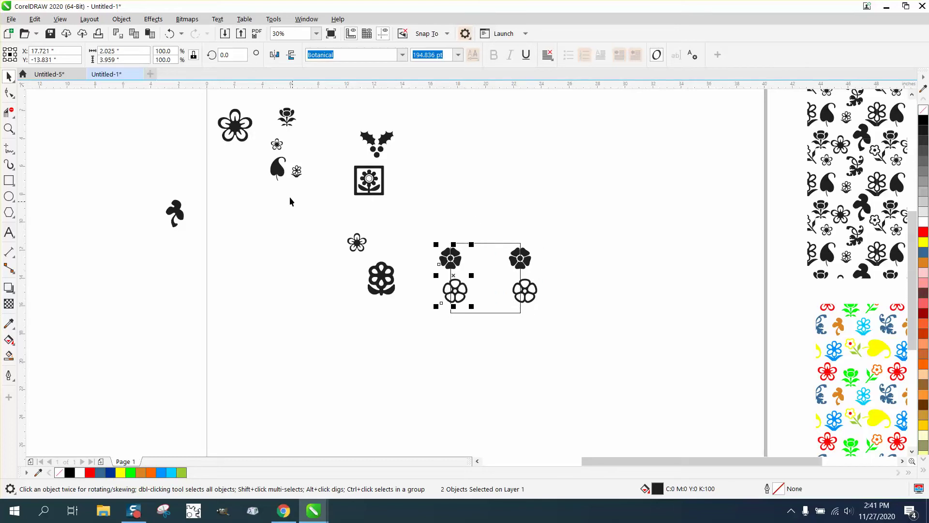
# Put the large outline flower on the top edge, copy it 5 inches down, and centre the framed flower
pyautogui.moveTo(241, 140); pyautogui.dragTo(491, 252)
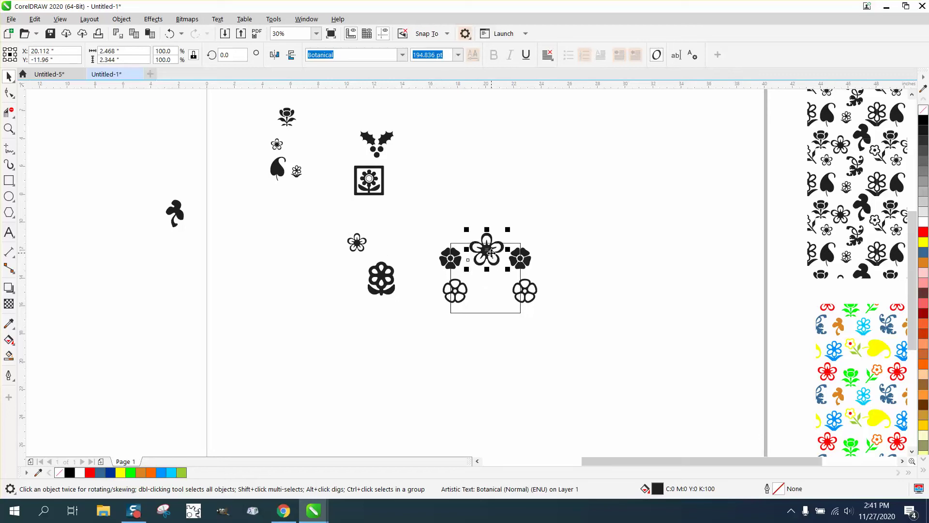
pyautogui.hotkey('ctrl', 'd')
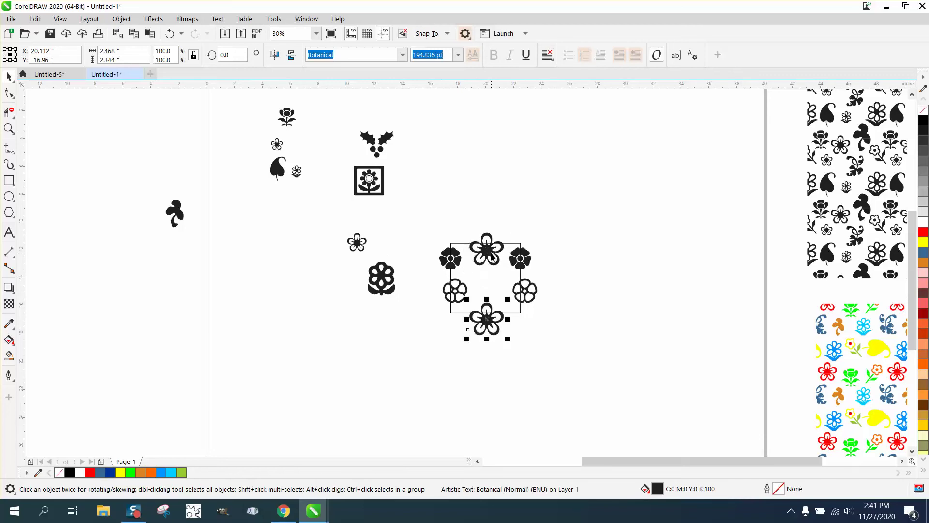
pyautogui.moveTo(371, 180); pyautogui.dragTo(491, 288)
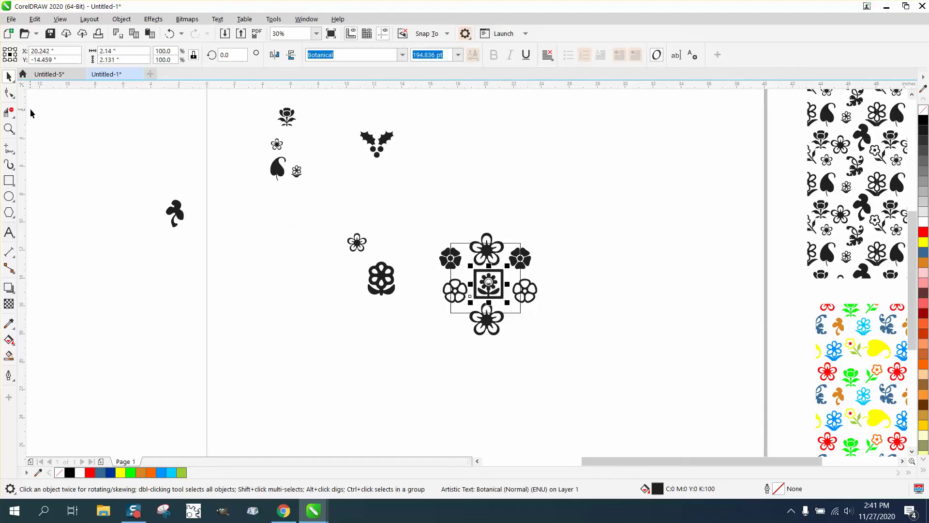
pyautogui.click(9, 128)
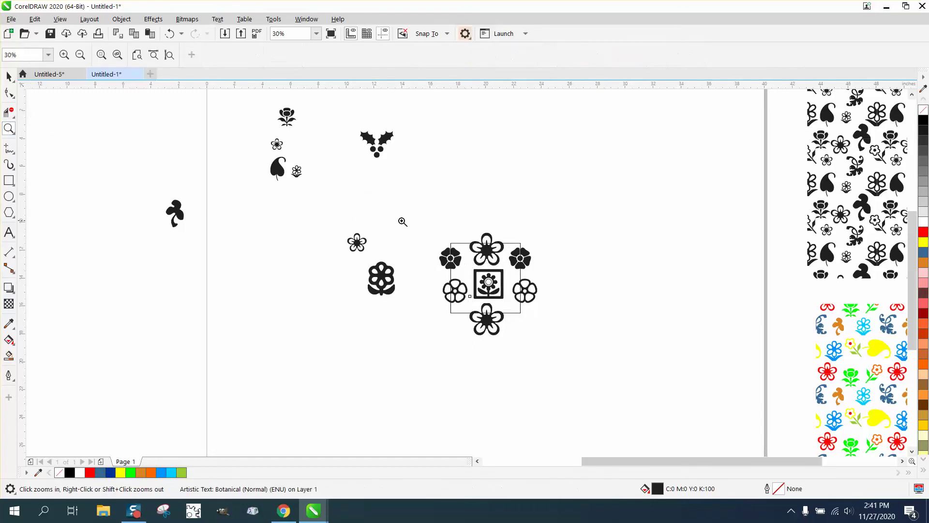
pyautogui.click(9, 76)
pyautogui.moveTo(405, 207); pyautogui.dragTo(618, 379)
pyautogui.click(10, 128)
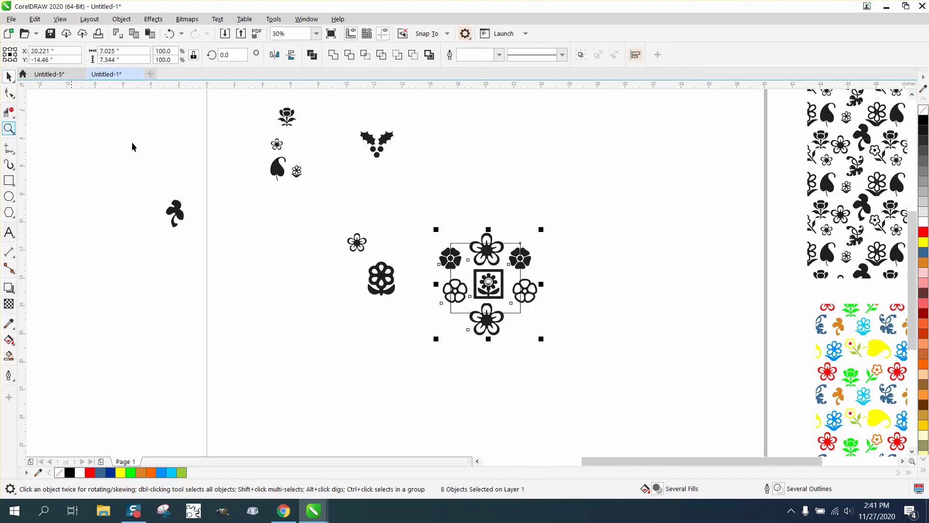
pyautogui.click(43, 129)
pyautogui.moveTo(432, 223); pyautogui.dragTo(639, 377)
pyautogui.click(8, 77)
pyautogui.click(288, 121)
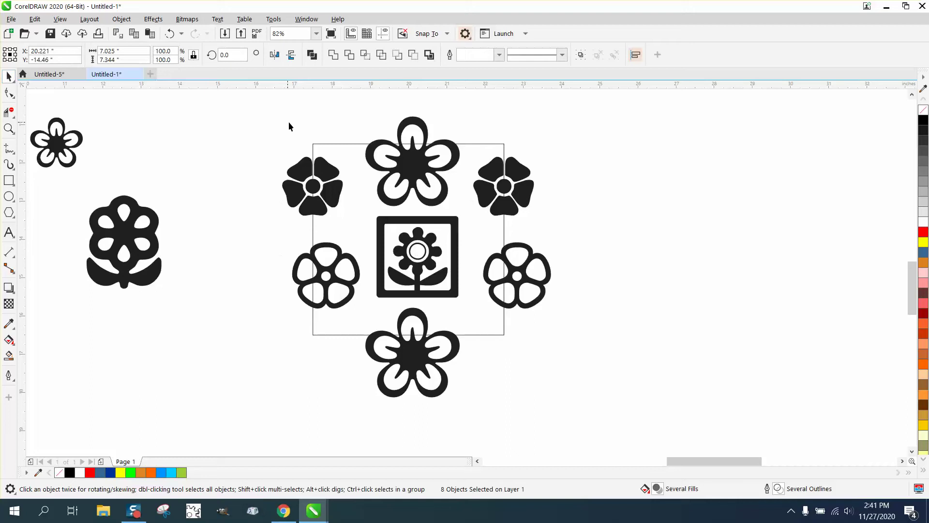
# Give the seven flowers no fill and black hairline outlines, convert them to curves, recentre the square
pyautogui.click(351, 143)
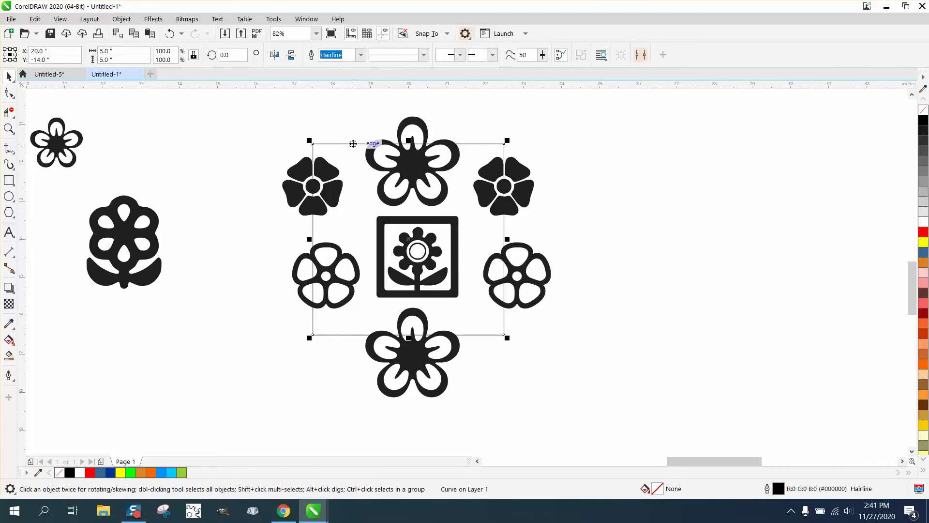
pyautogui.press('Right')
pyautogui.press('Right')
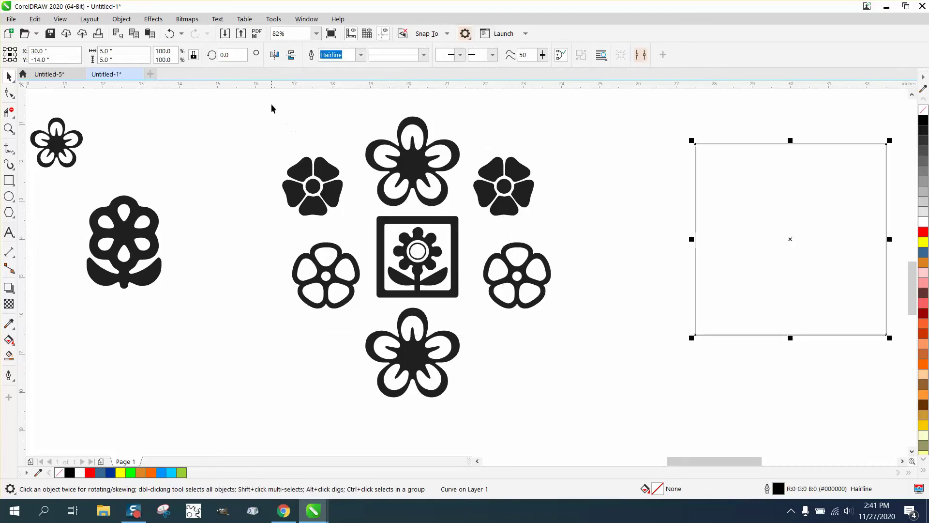
pyautogui.moveTo(271, 108); pyautogui.dragTo(600, 419)
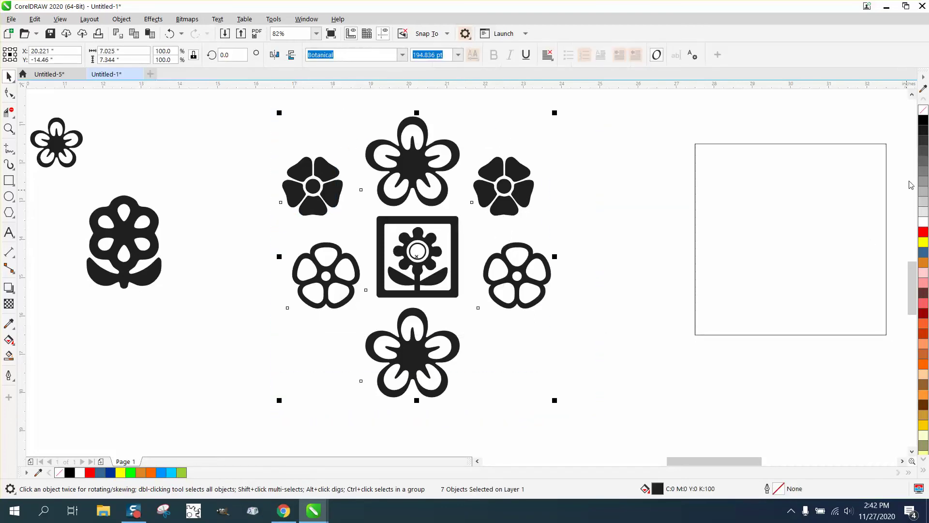
pyautogui.click(924, 110)
pyautogui.rightClick(923, 120)
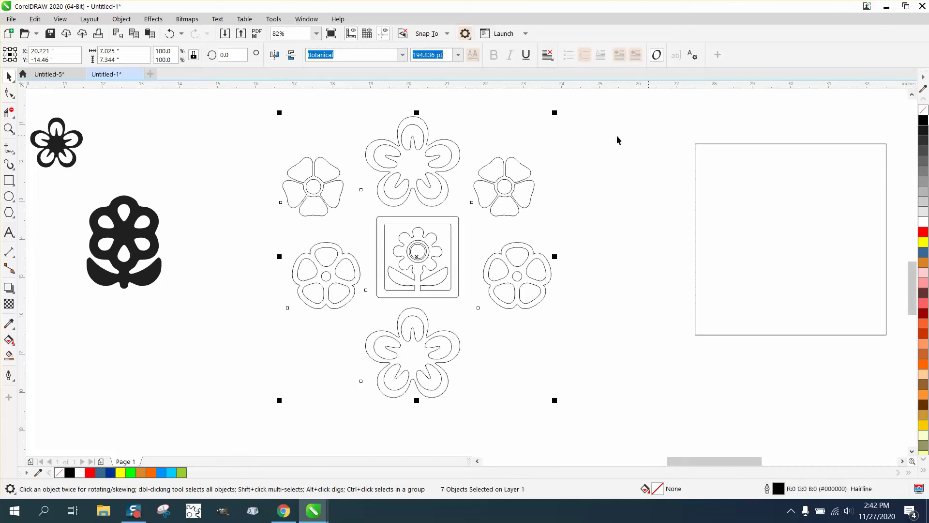
pyautogui.click(121, 19)
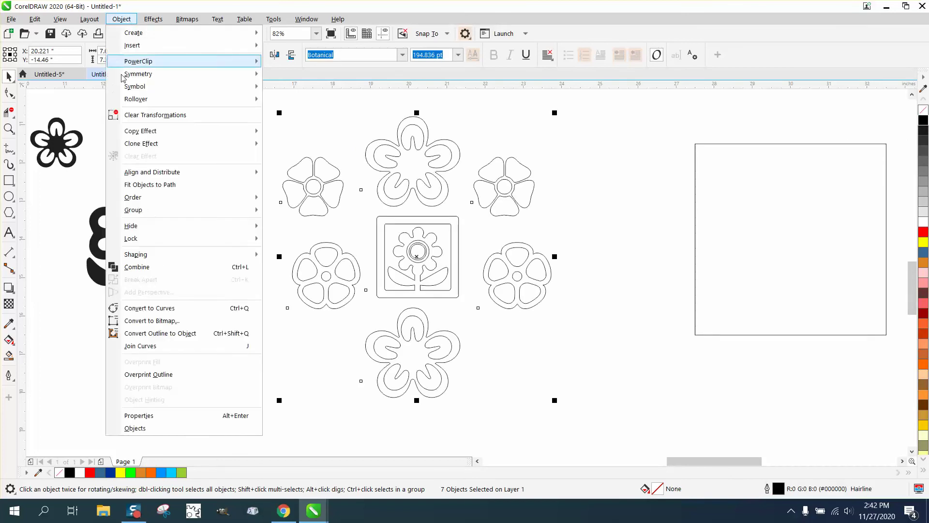
pyautogui.click(169, 310)
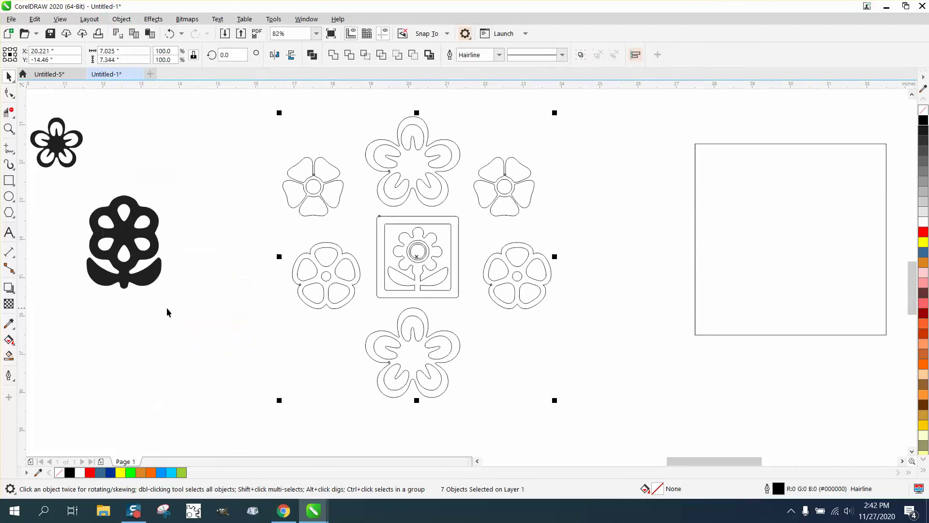
pyautogui.click(696, 246)
pyautogui.press('p')
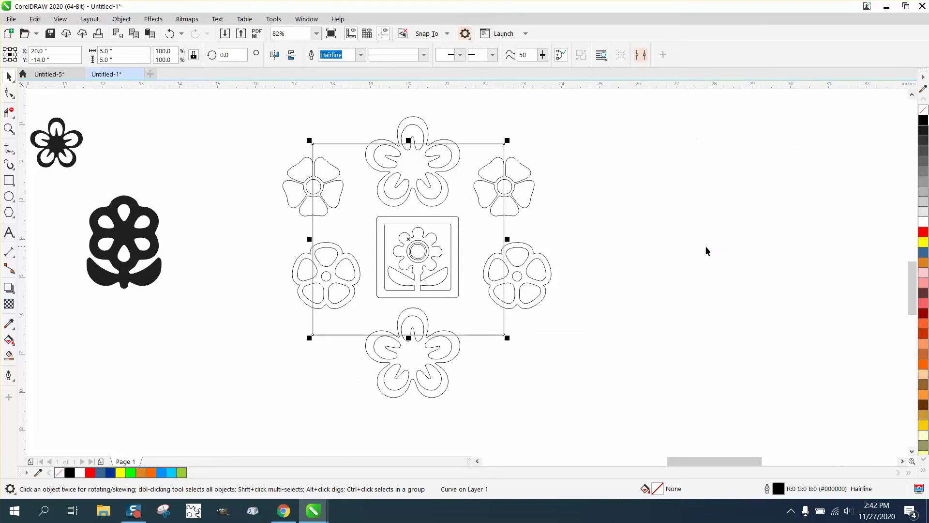
# Delete the flower segments extending past the square's right, left and bottom edges
pyautogui.click(9, 112)
pyautogui.moveTo(519, 236); pyautogui.dragTo(575, 329)
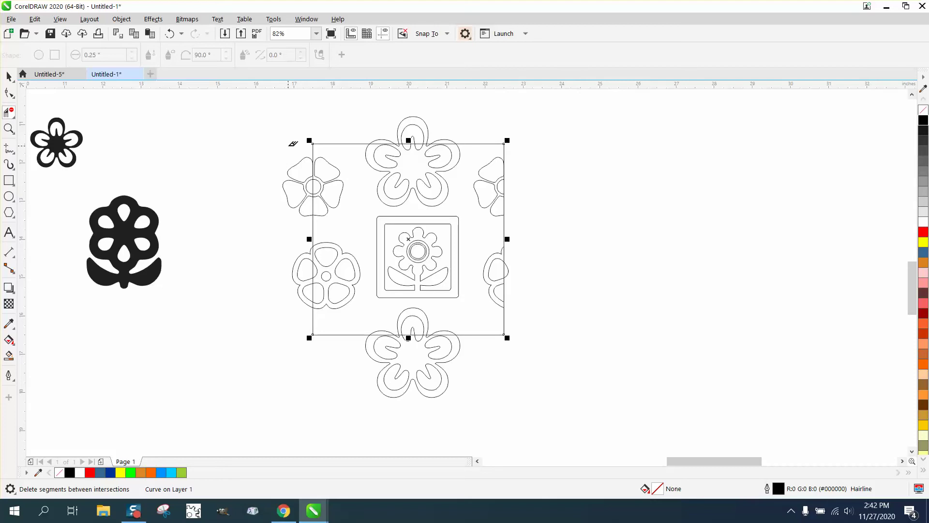
pyautogui.moveTo(293, 144); pyautogui.dragTo(304, 254)
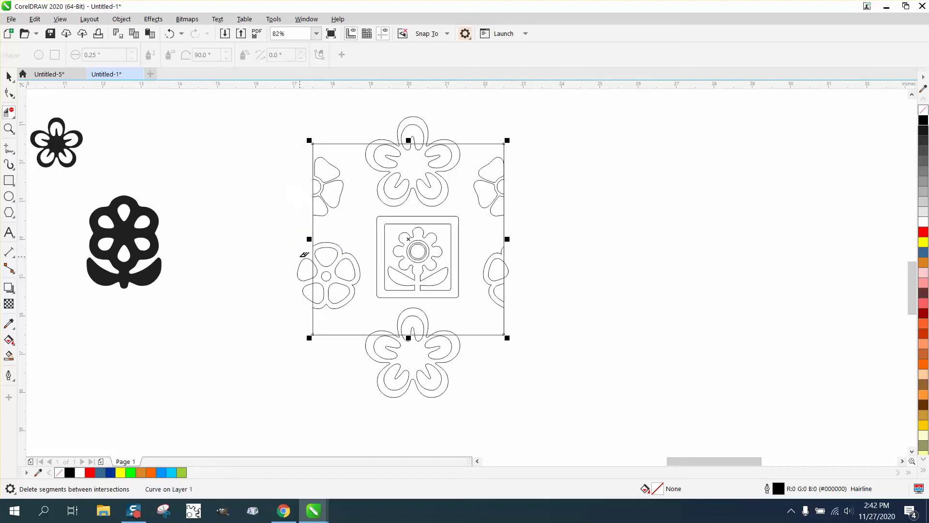
pyautogui.moveTo(303, 288); pyautogui.dragTo(308, 305)
pyautogui.moveTo(464, 382); pyautogui.dragTo(483, 406)
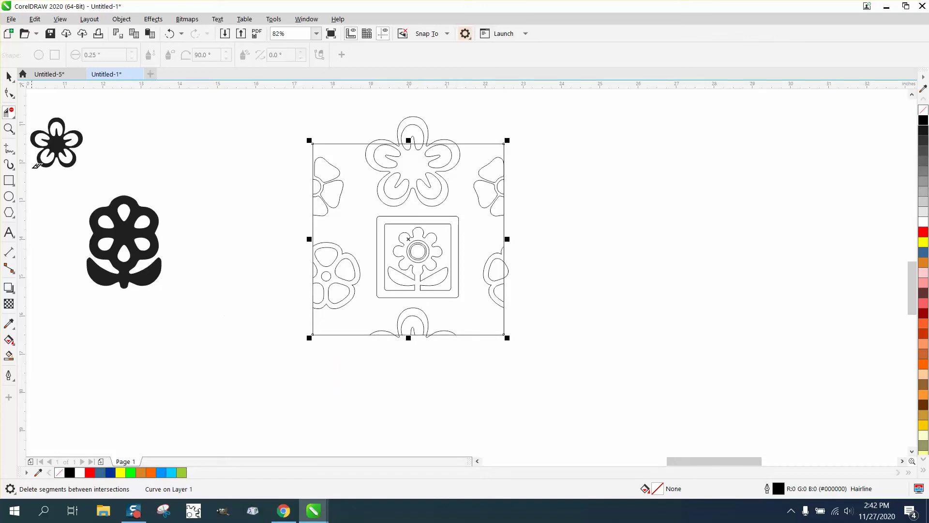
# Zoom in on the bottom edge and remove the leftover V-shaped dip and diagonal below it
pyautogui.click(9, 129)
pyautogui.moveTo(367, 311); pyautogui.dragTo(496, 380)
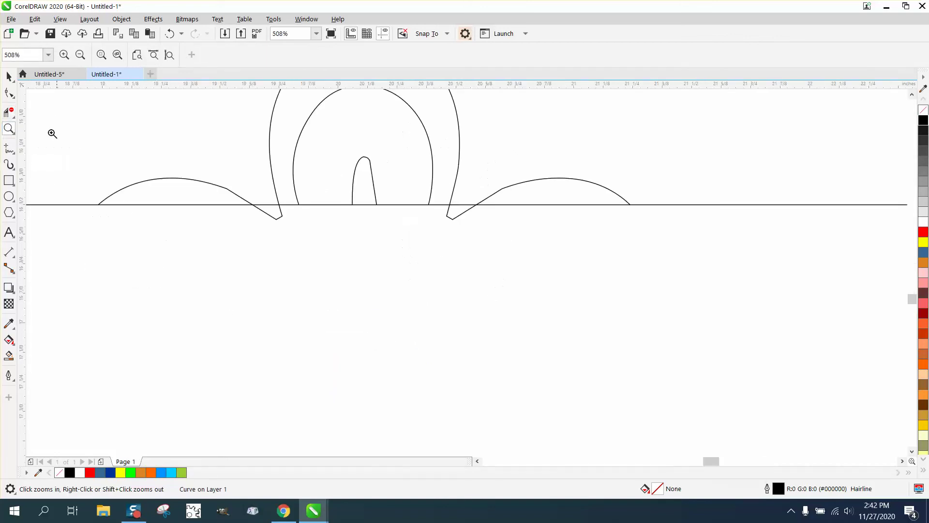
pyautogui.click(8, 112)
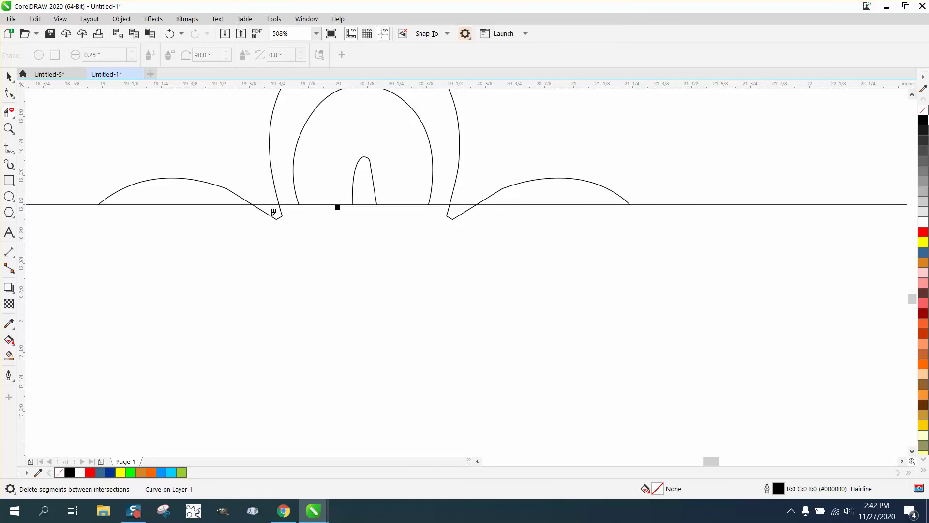
pyautogui.click(274, 213)
pyautogui.click(455, 214)
# Remove the petal arcs and curves sticking out above the square's top edge
pyautogui.scroll(-5, 448, 261)
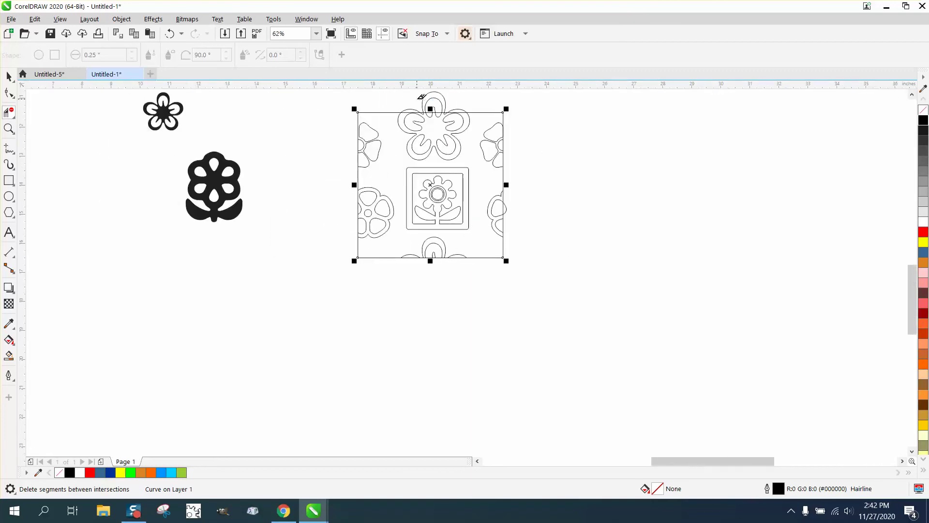
pyautogui.click(443, 101)
pyautogui.click(436, 109)
pyautogui.click(9, 129)
pyautogui.moveTo(380, 106); pyautogui.dragTo(506, 147)
pyautogui.click(8, 112)
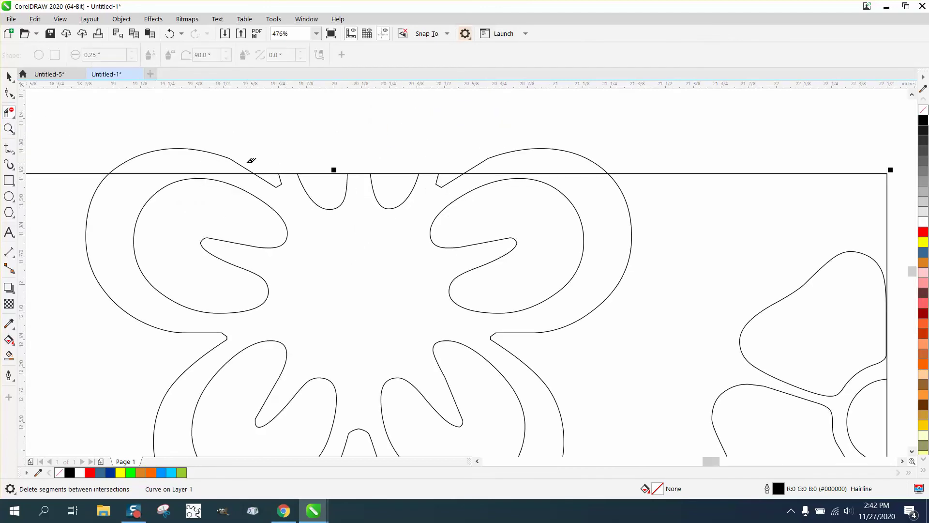
pyautogui.click(239, 158)
pyautogui.click(510, 149)
pyautogui.scroll(-3, 403, 124)
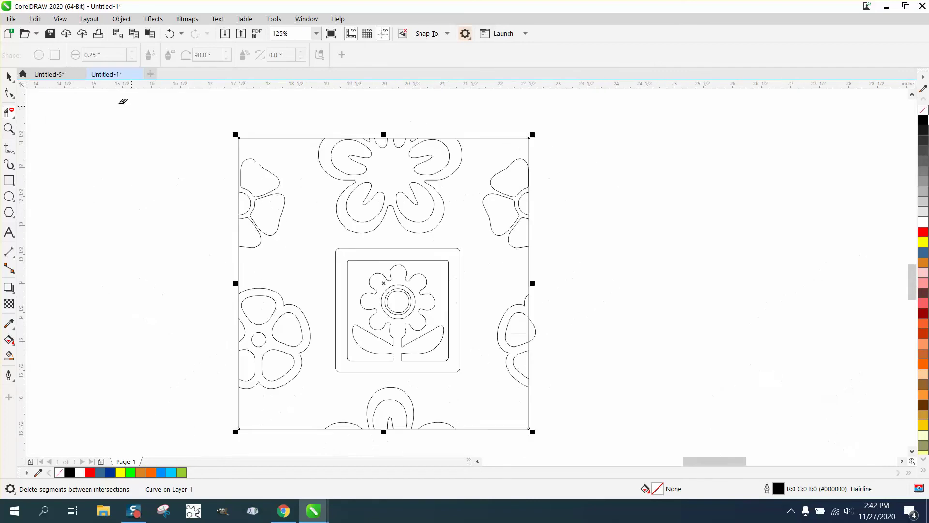
pyautogui.press('space')
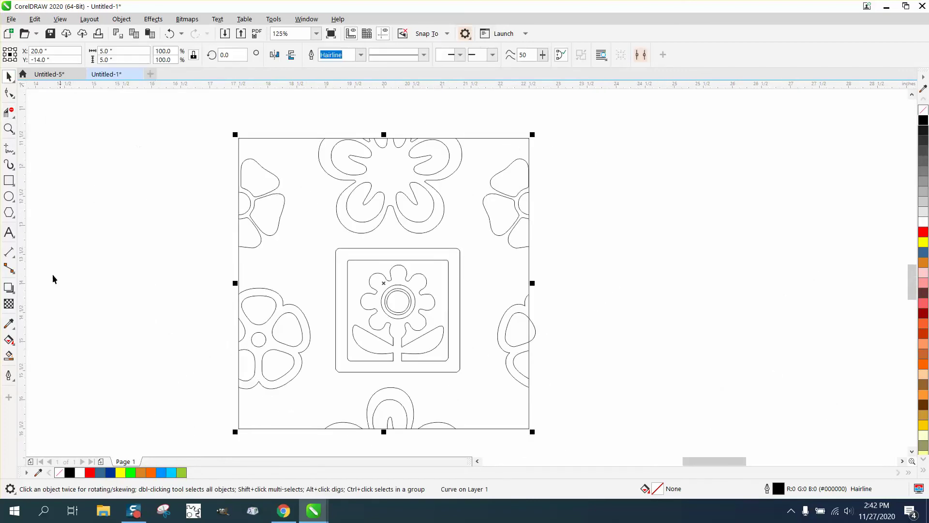
# Set Smart Fill to black and fill the left-edge flower's petals and centre
pyautogui.click(8, 355)
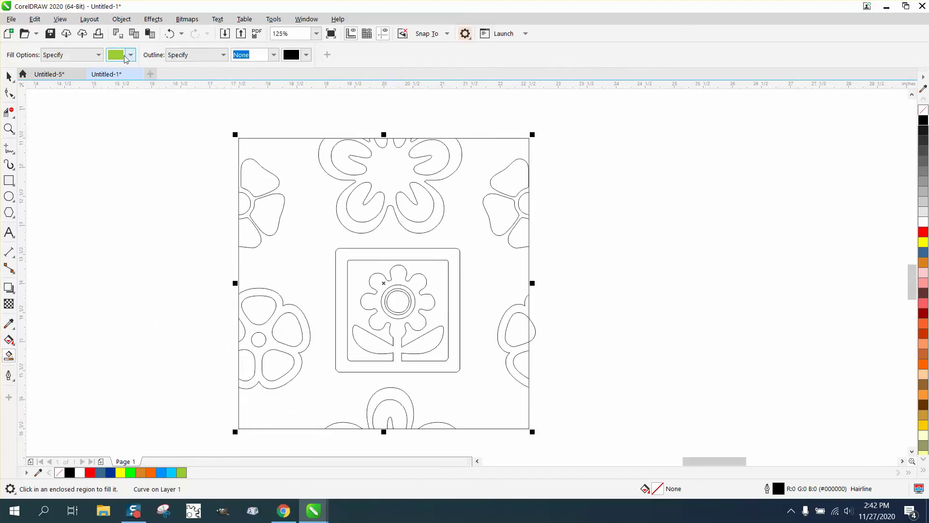
pyautogui.click(130, 55)
pyautogui.click(117, 117)
pyautogui.click(249, 176)
pyautogui.click(269, 213)
pyautogui.click(251, 233)
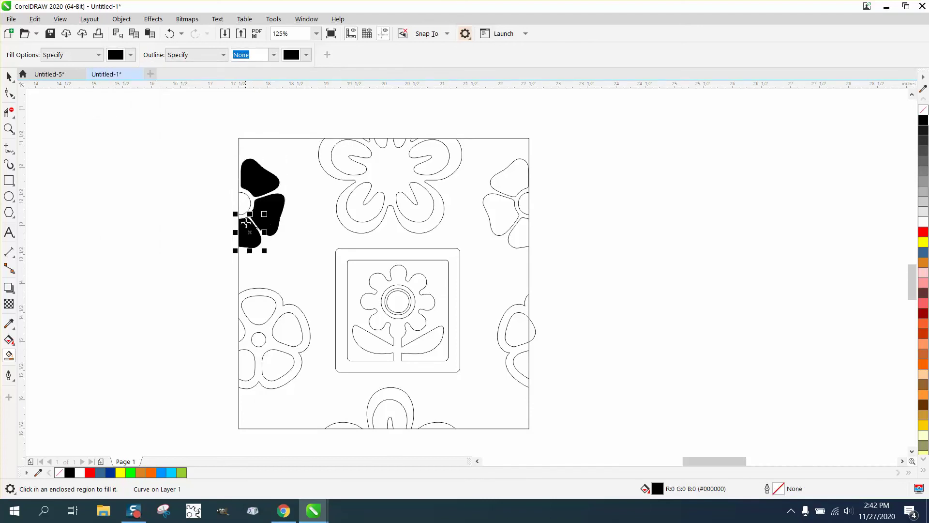
pyautogui.click(244, 206)
# Fill the top flower, right-edge flower, square frame, framed flower and centre ring black
pyautogui.click(330, 162)
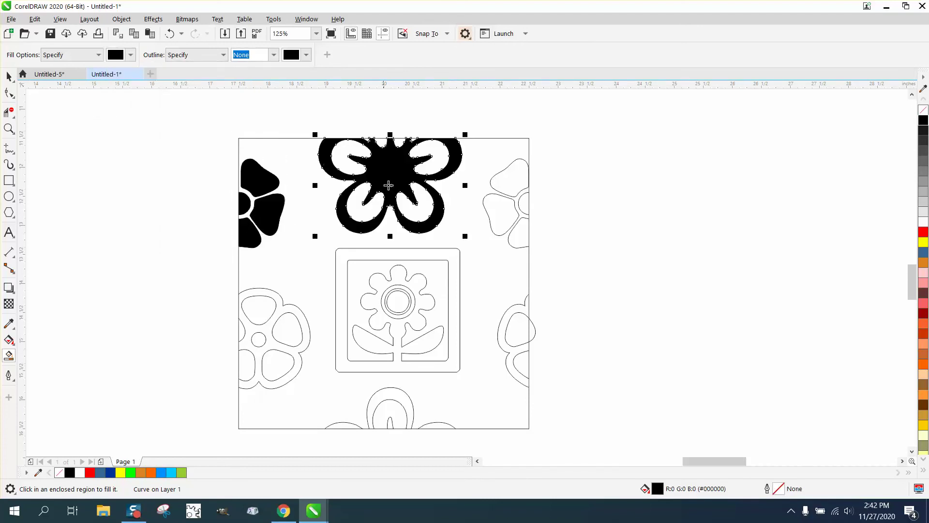
pyautogui.click(504, 182)
pyautogui.click(500, 212)
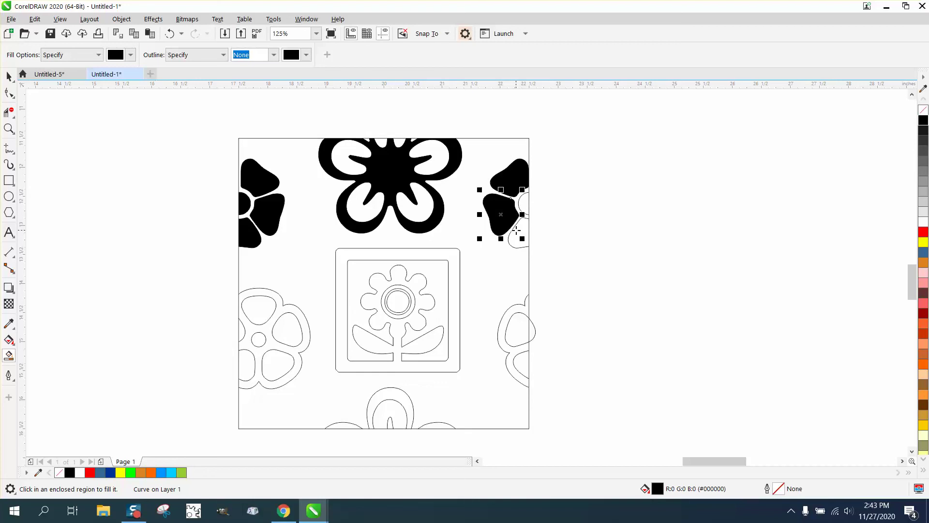
pyautogui.click(517, 239)
pyautogui.click(526, 204)
pyautogui.click(526, 191)
pyautogui.click(457, 261)
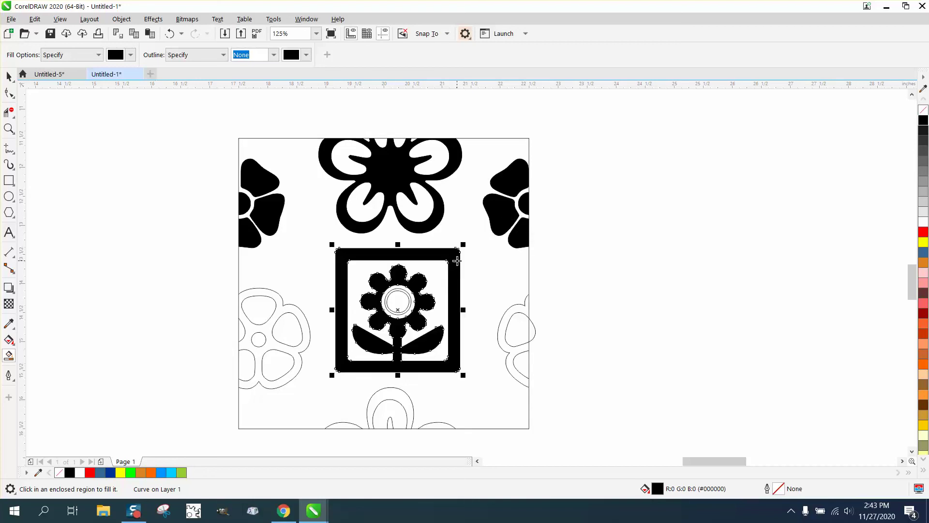
pyautogui.click(406, 297)
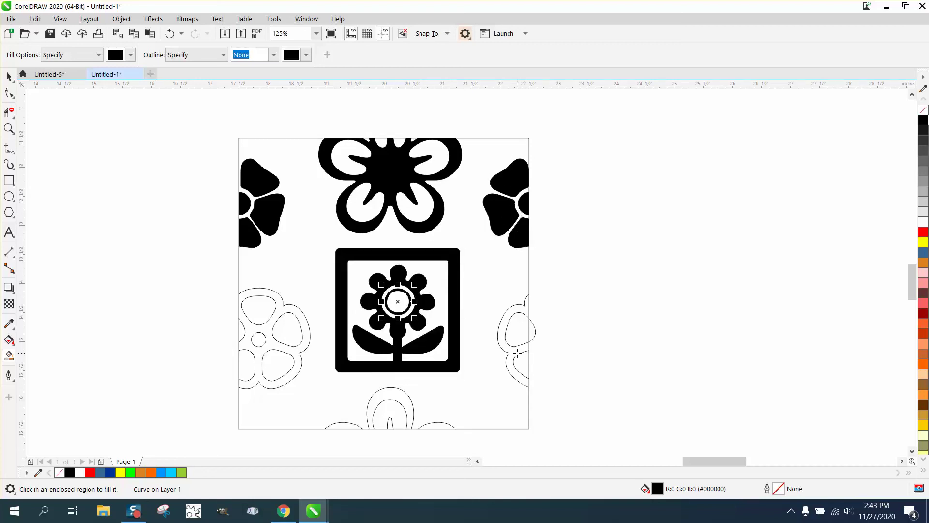
pyautogui.click(524, 316)
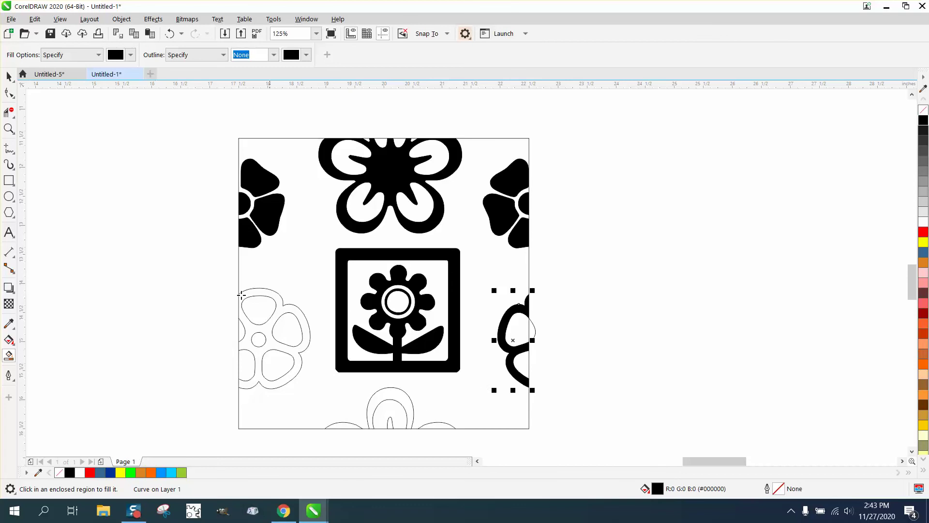
# Fill the bottom-centre loop, its gap, the bottom-edge arcs and the left-edge flower black
pyautogui.click(9, 112)
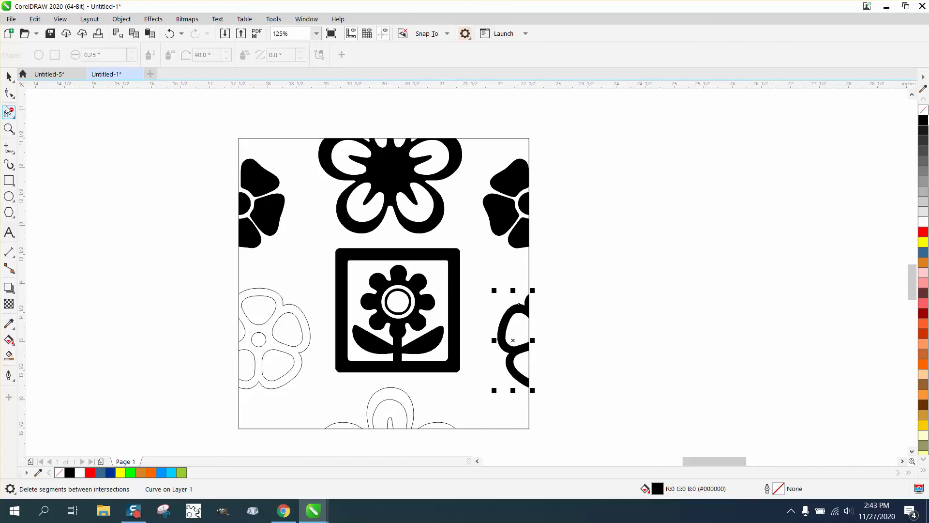
pyautogui.click(8, 356)
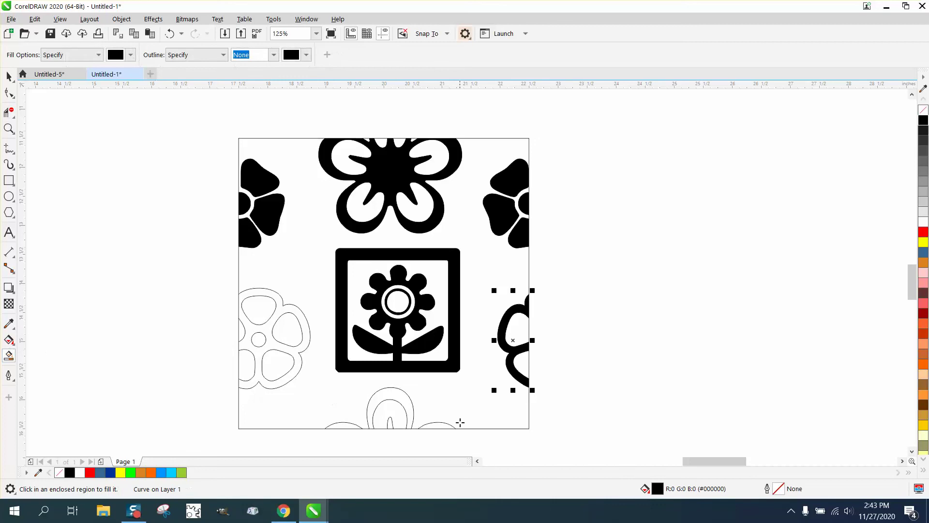
pyautogui.click(403, 395)
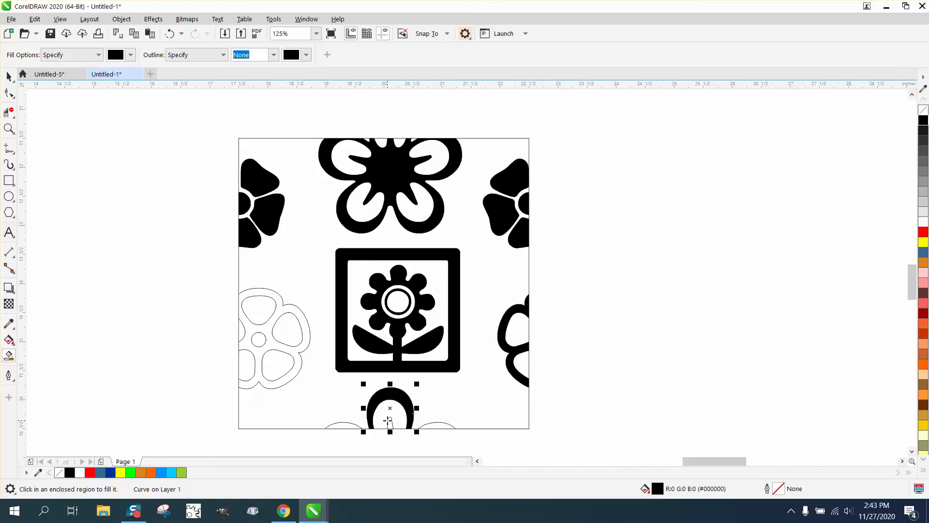
pyautogui.click(390, 424)
pyautogui.click(436, 427)
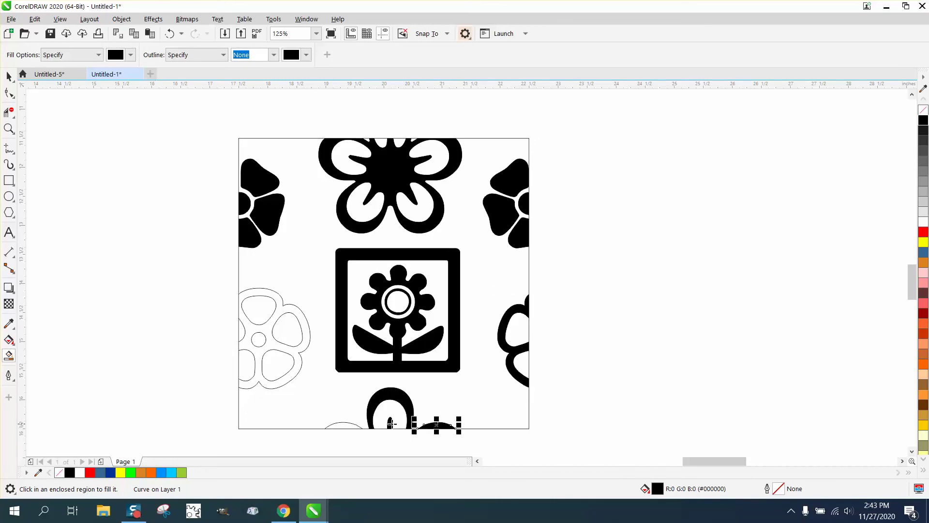
pyautogui.click(348, 427)
pyautogui.click(292, 346)
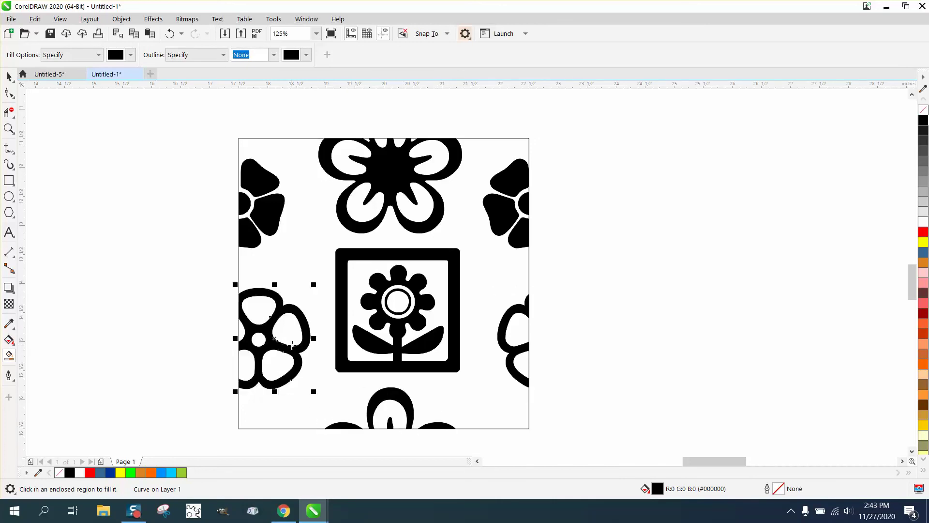
# Marquee-select all the objects in the tile
pyautogui.click(9, 76)
pyautogui.click(242, 120)
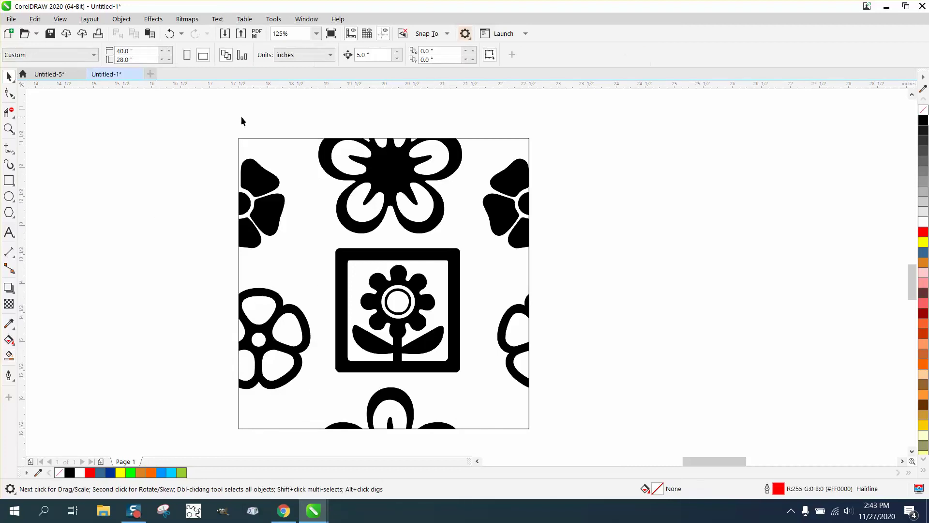
pyautogui.click(264, 140)
pyautogui.click(263, 129)
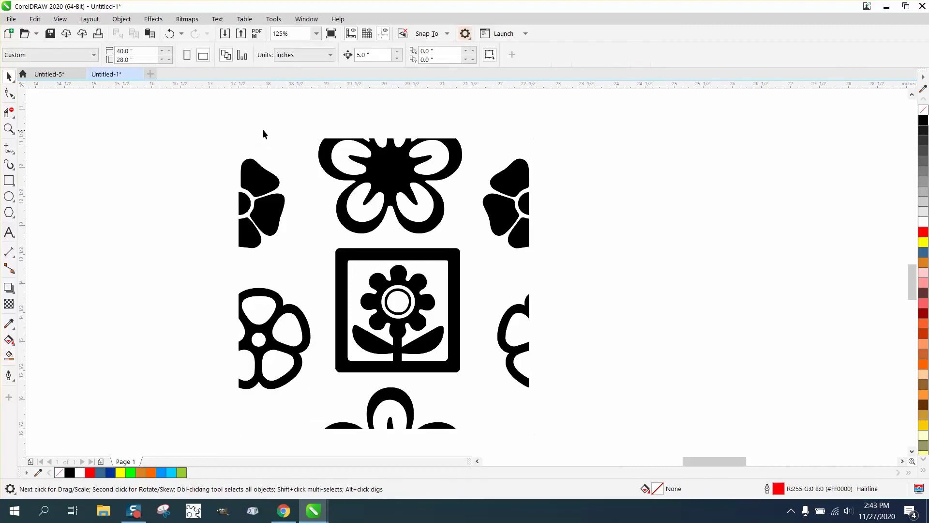
pyautogui.scroll(-1, 262, 129)
pyautogui.moveTo(219, 116); pyautogui.dragTo(483, 321)
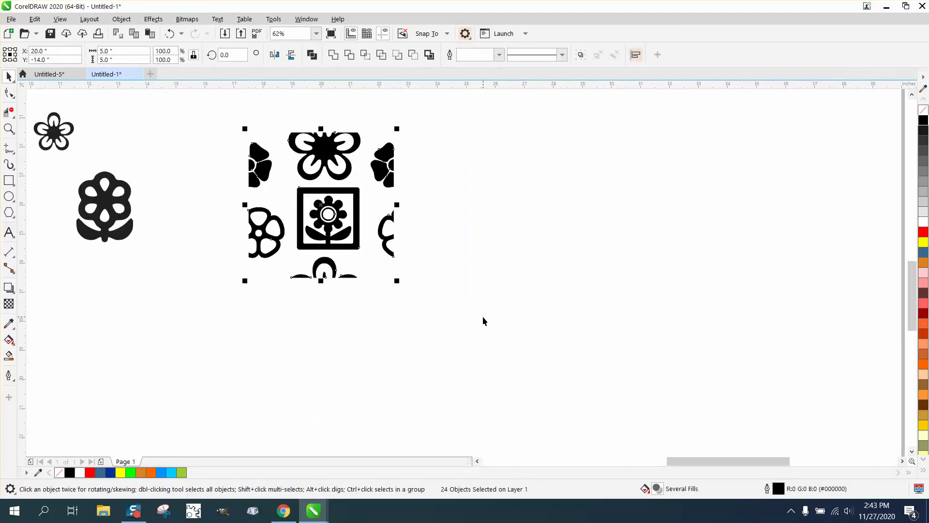
# Group the tile's 24 objects and duplicate the group 5 inches to the right
pyautogui.hotkey('ctrl', 'g')
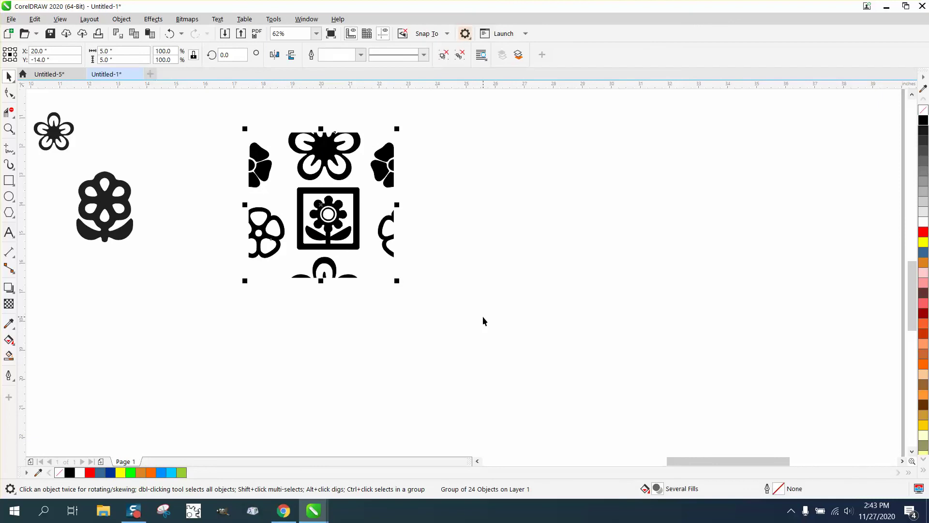
pyautogui.hotkey('ctrl', 'd')
pyautogui.hotkey('ctrl', 'd')
pyautogui.hotkey('ctrl', 'd')
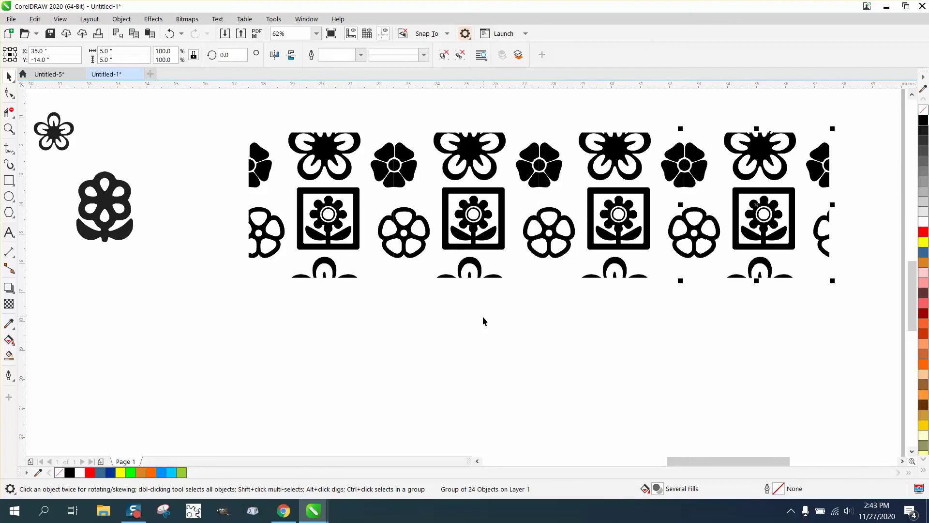
pyautogui.scroll(-2, 483, 318)
# Select the row of four tiles and duplicate it twice, each copy 5 inches lower
pyautogui.moveTo(607, 316); pyautogui.dragTo(655, 326)
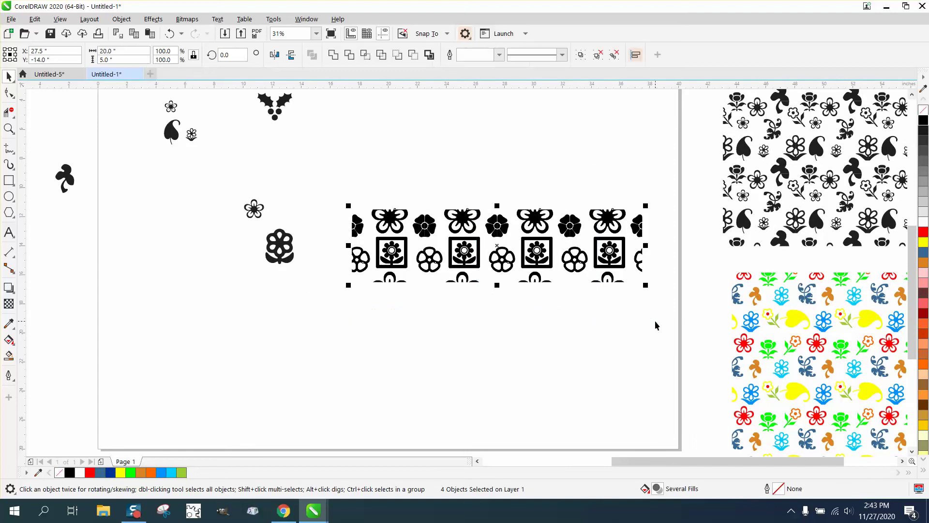
pyautogui.hotkey('ctrl', 'd')
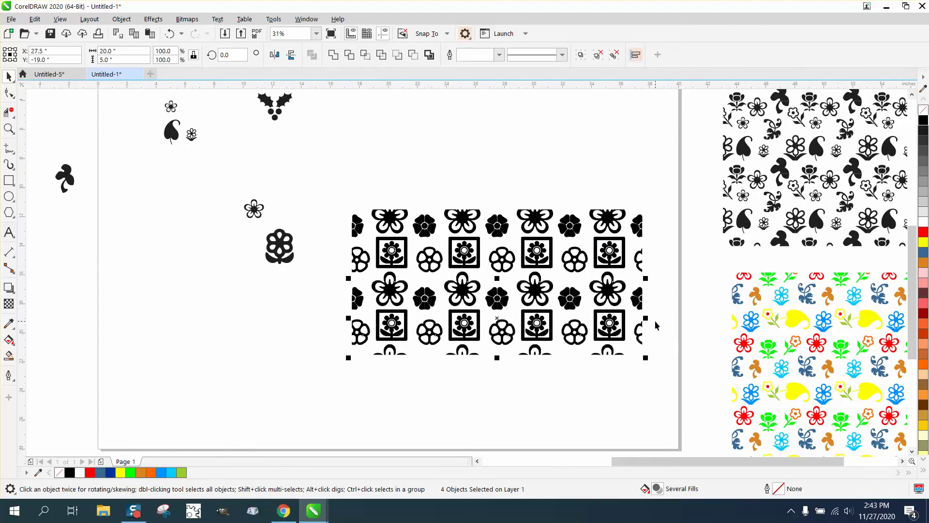
pyautogui.hotkey('ctrl', 'd')
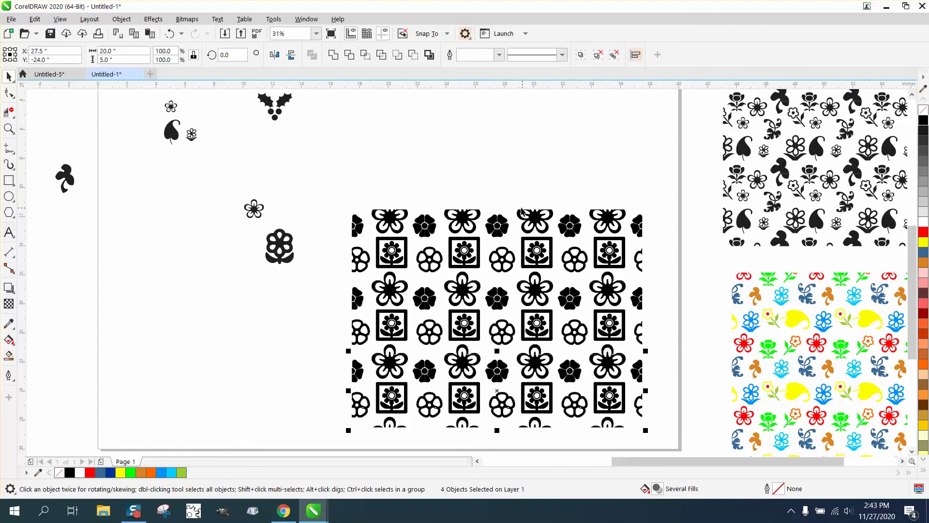
pyautogui.scroll(-2, 503, 146)
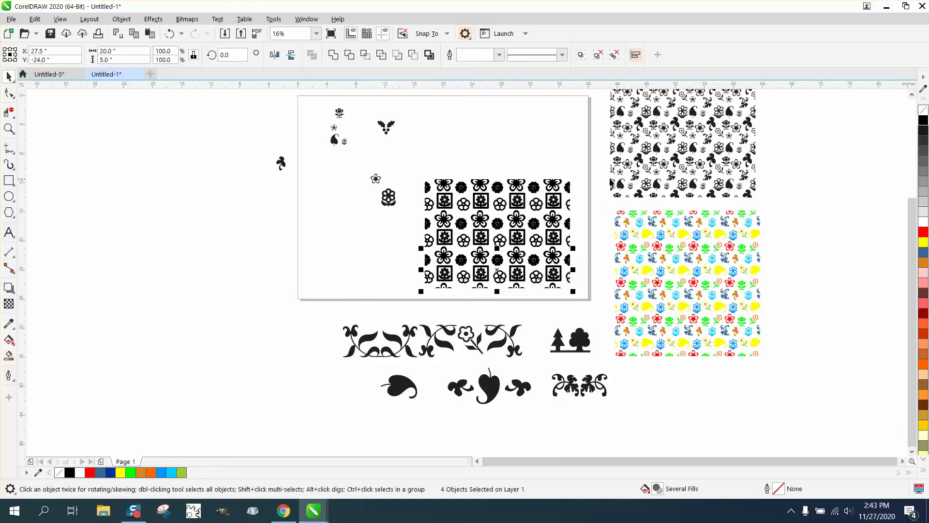
pyautogui.click(9, 128)
pyautogui.moveTo(629, 221); pyautogui.dragTo(808, 276)
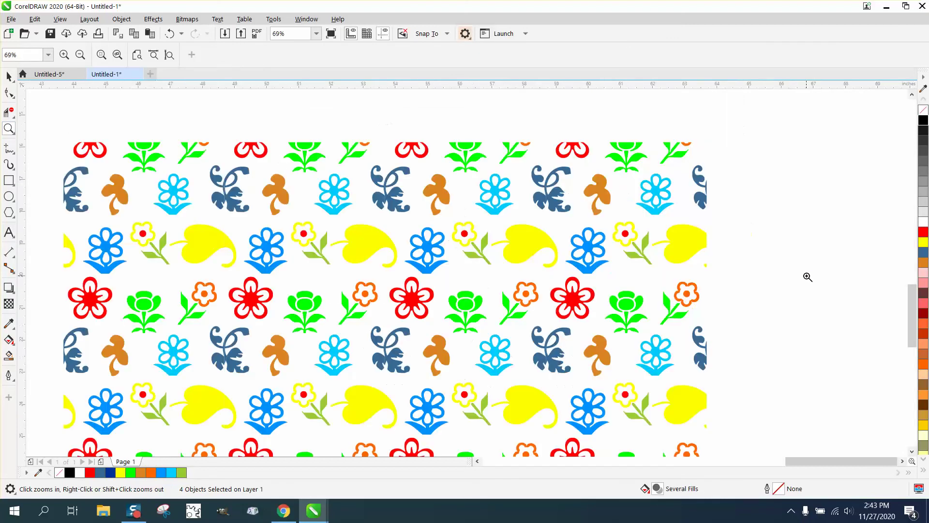
pyautogui.rightClick(581, 252)
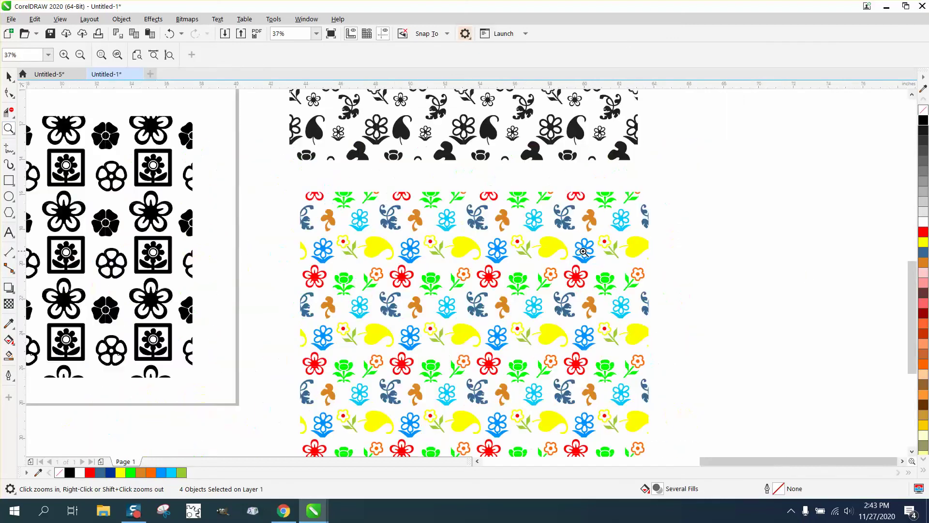
pyautogui.rightClick(743, 266)
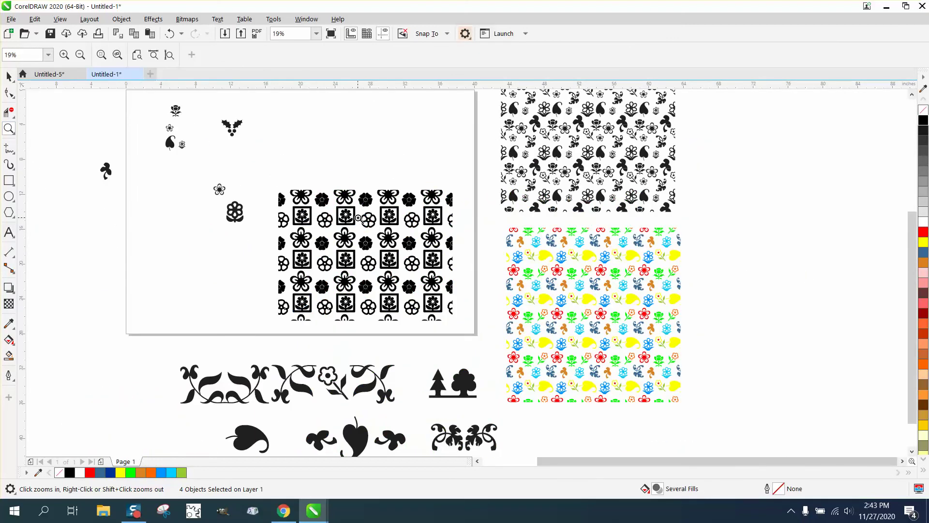
pyautogui.moveTo(264, 178); pyautogui.dragTo(434, 318)
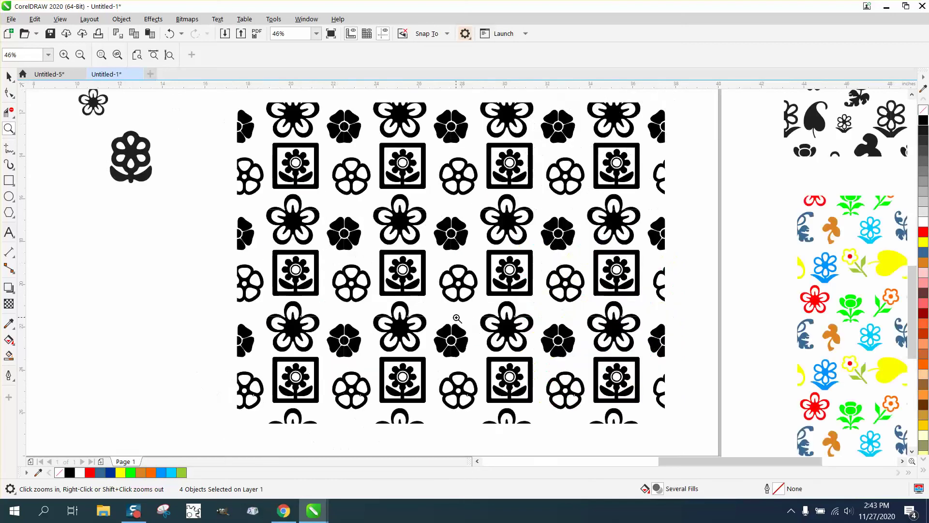
pyautogui.rightClick(452, 322)
pyautogui.click(8, 180)
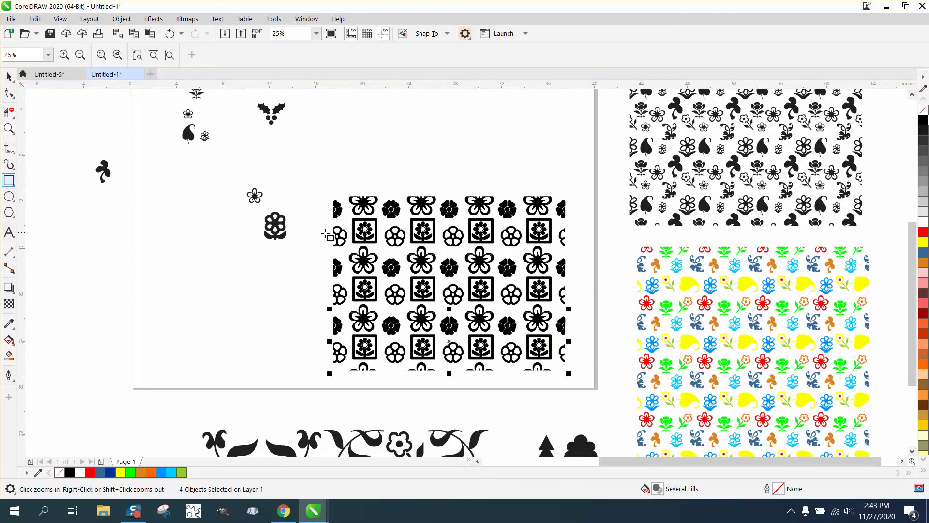
# Draw a yellow-filled rectangle over the pattern and send it To Back of Page
pyautogui.moveTo(316, 188)
pyautogui.mouseDown()
pyautogui.moveTo(429, 342)
pyautogui.moveTo(573, 383)
pyautogui.mouseUp()
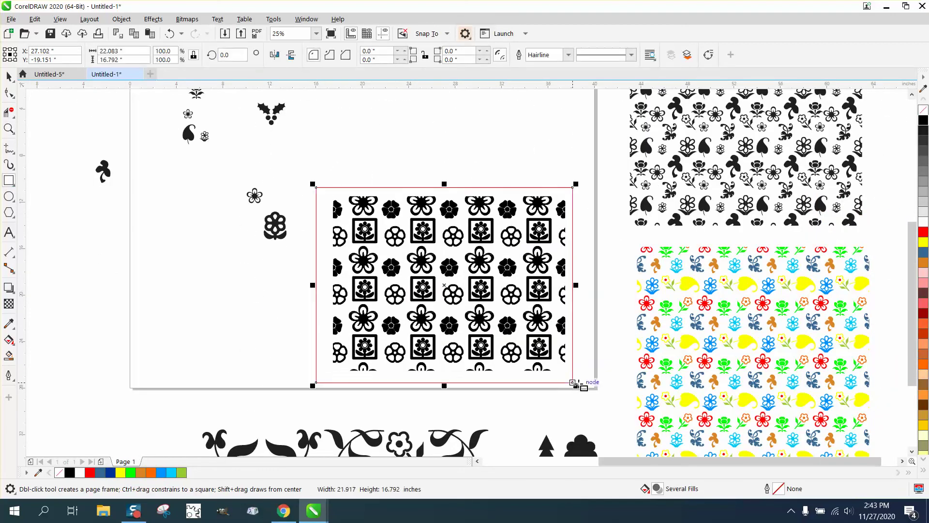
pyautogui.click(924, 241)
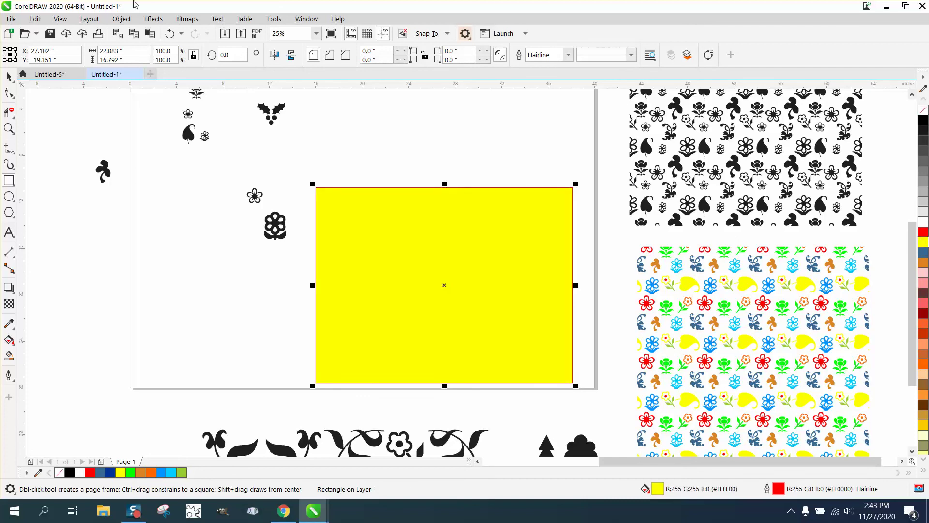
pyautogui.click(117, 21)
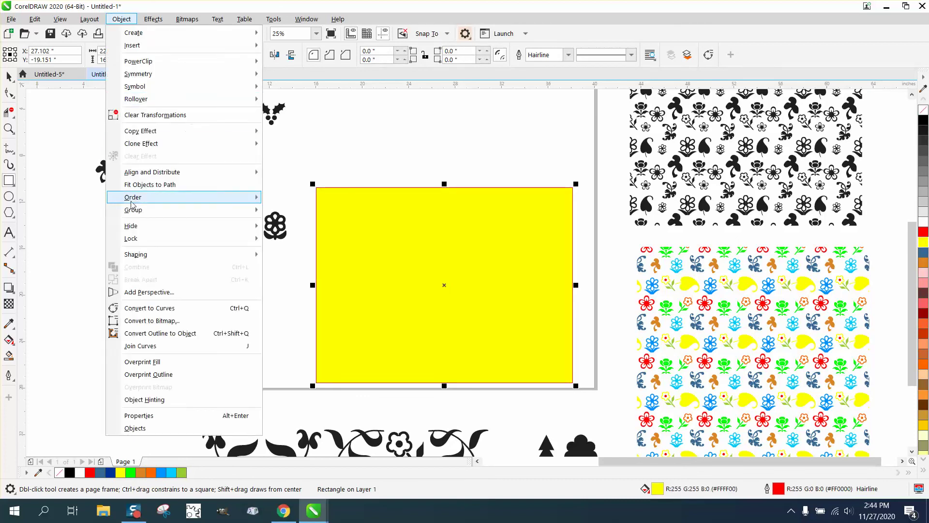
pyautogui.moveTo(132, 198)
pyautogui.click(290, 212)
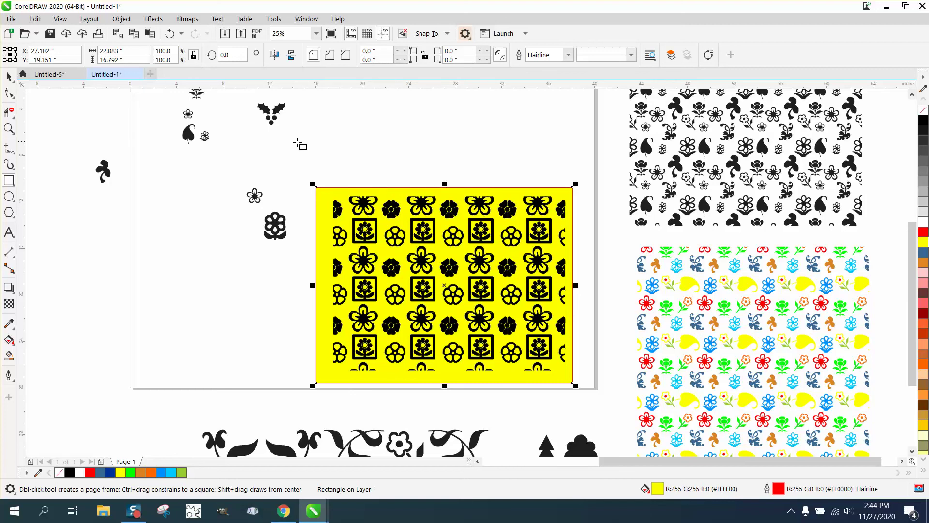
pyautogui.scroll(-1, 350, 168)
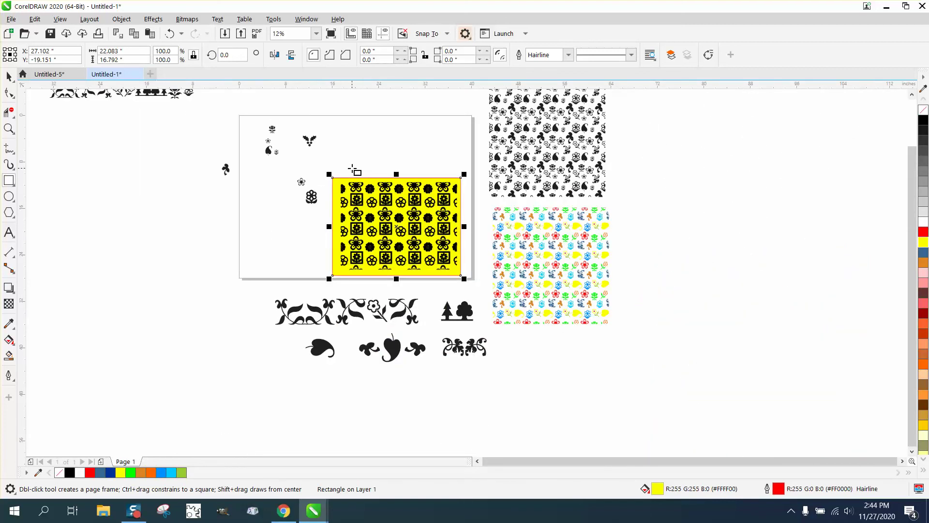